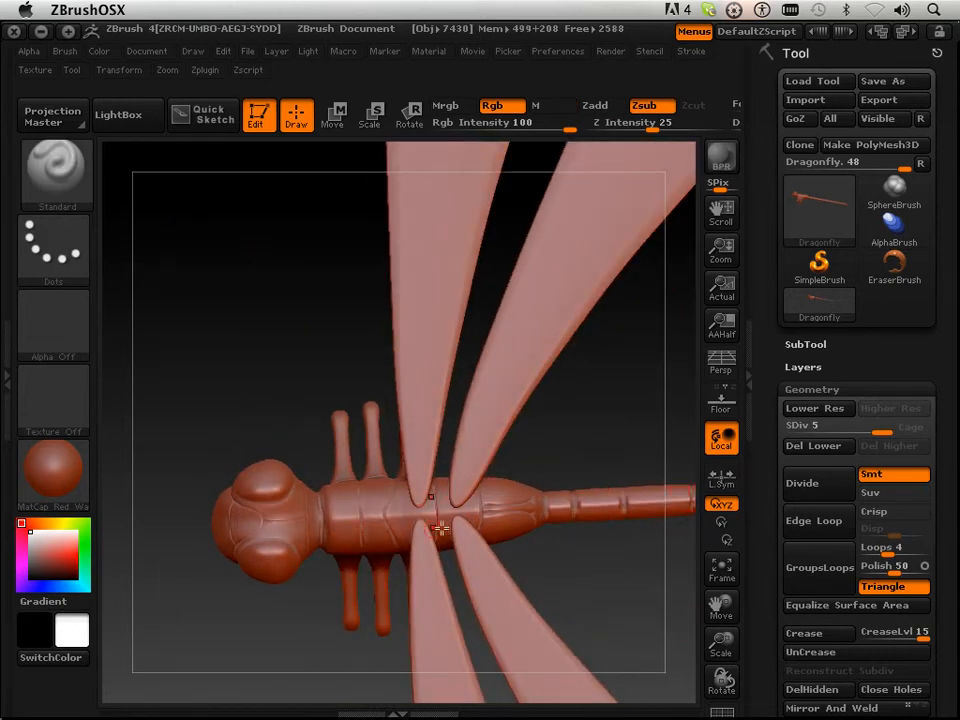
Isolate the dragonfly's wings by hiding the rest of the body
left_click_drag(720, 604, 700, 712)
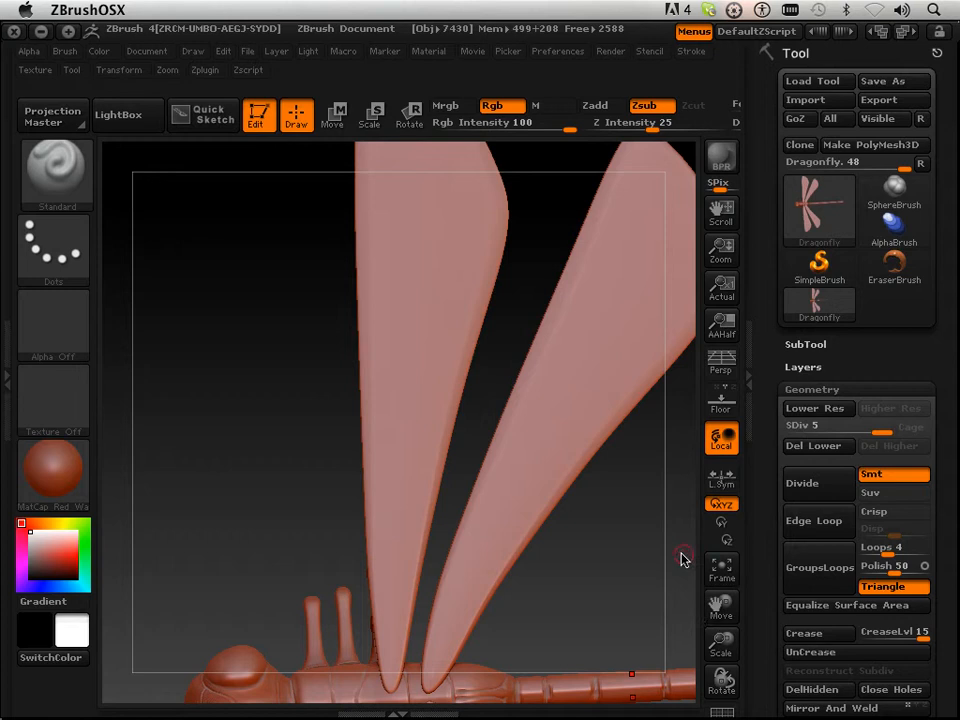
mouse_move(664, 561)
left_mouse_down()
mouse_move(639, 563)
mouse_move(664, 570)
left_mouse_up()
left_click_drag(713, 605, 692, 589)
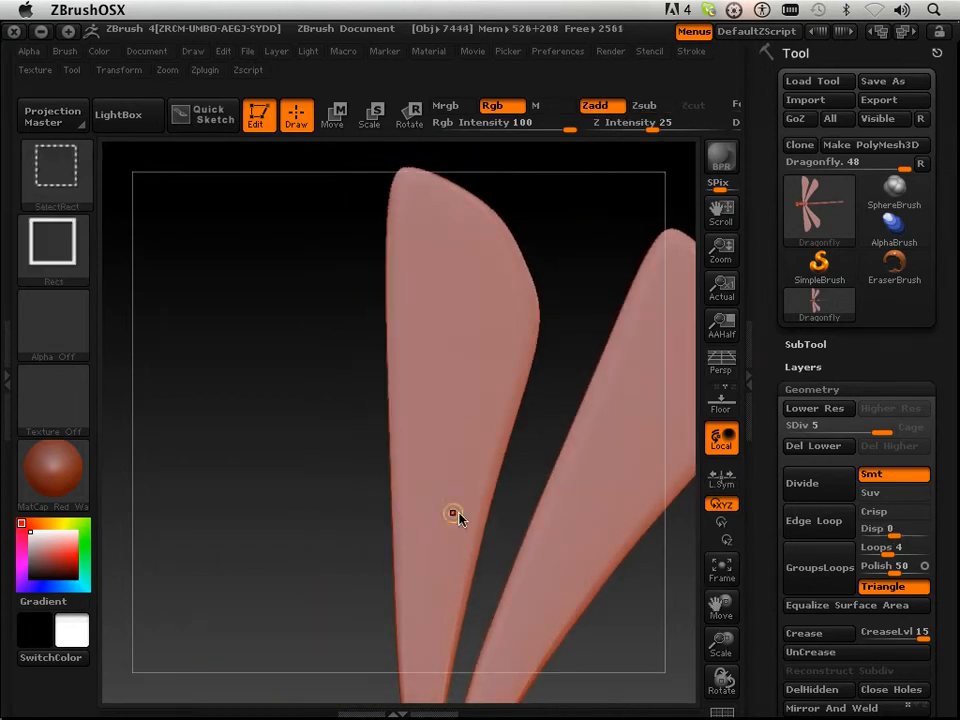
mouse_move(714, 648)
left_mouse_down()
mouse_move(714, 690)
mouse_move(707, 606)
mouse_move(723, 640)
left_mouse_up()
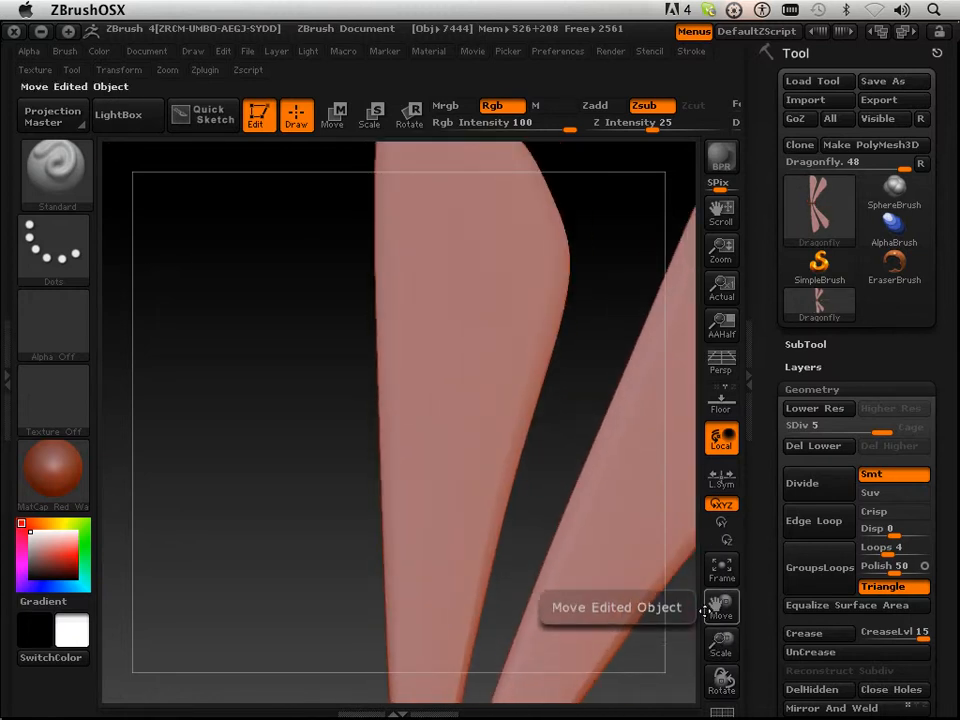
key("ctrl+shift")
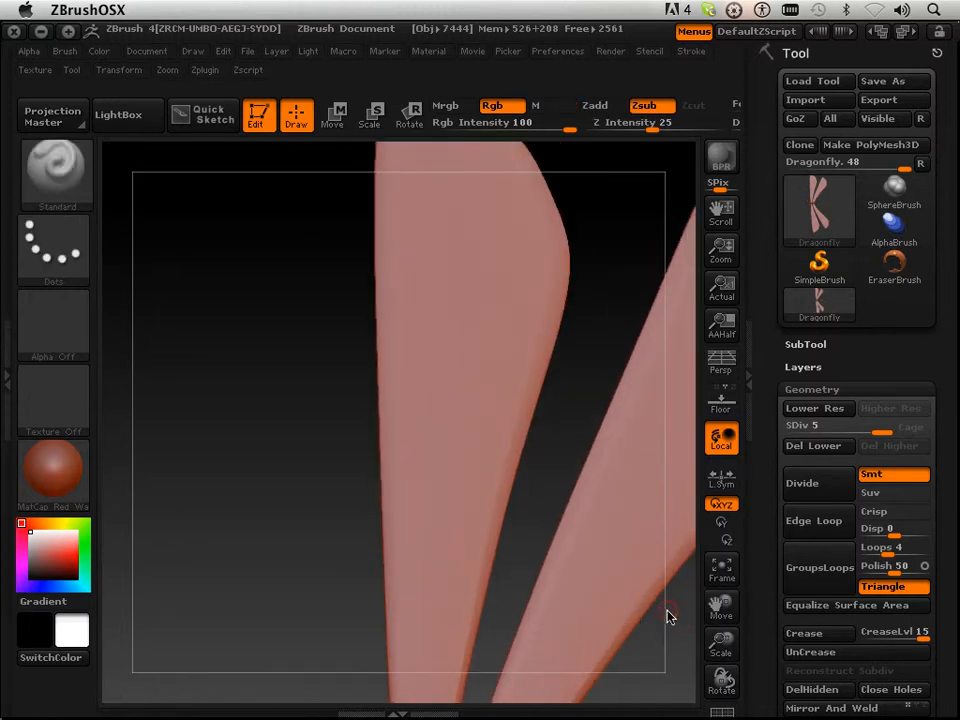
Switch to Firefox and search Google Images for "dragonfly wings"
key("super+Tab")
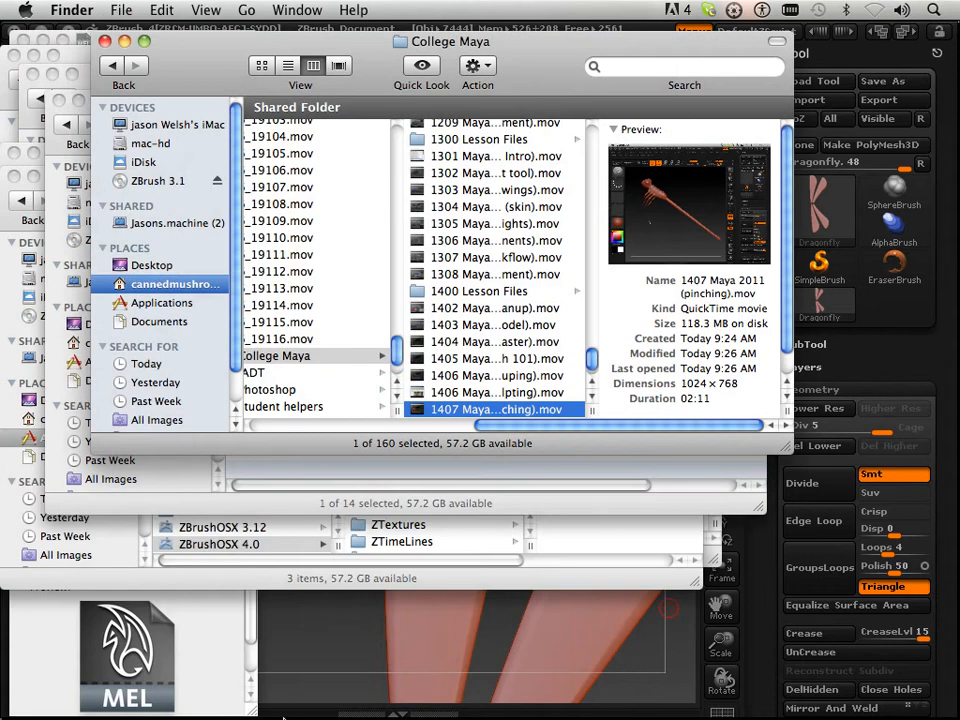
mouse_move(113, 714)
left_click(54, 701)
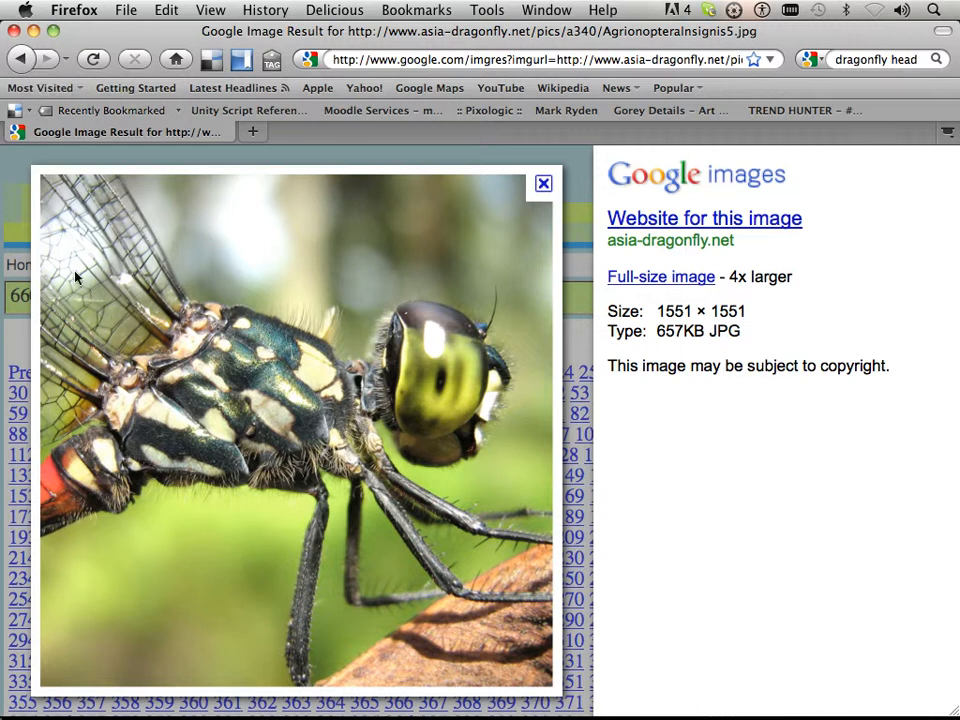
left_click(21, 59)
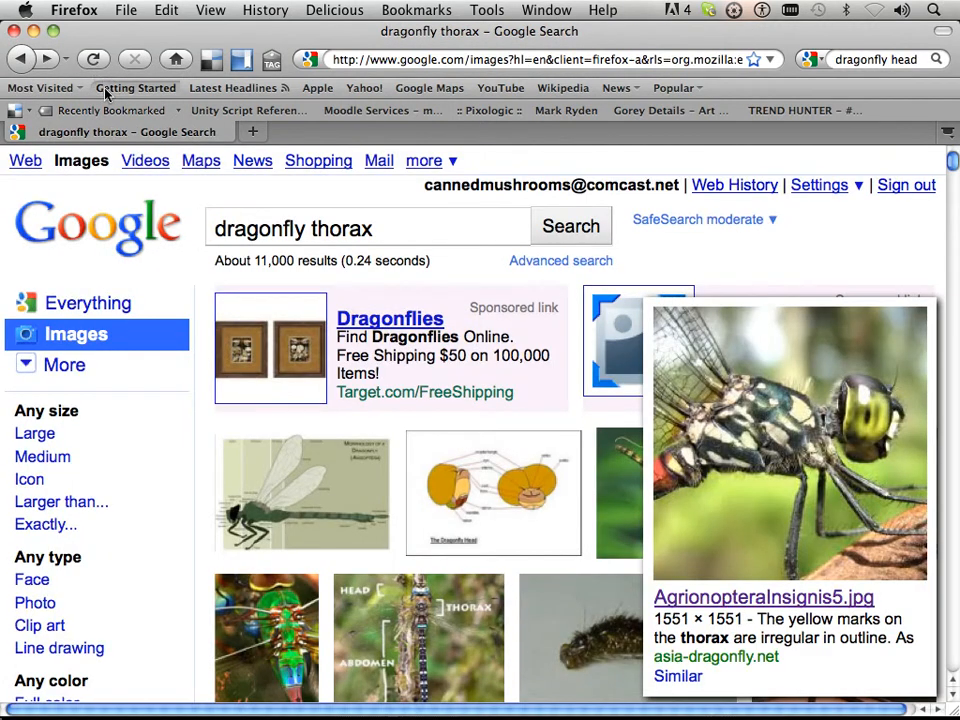
left_click_drag(375, 235, 315, 232)
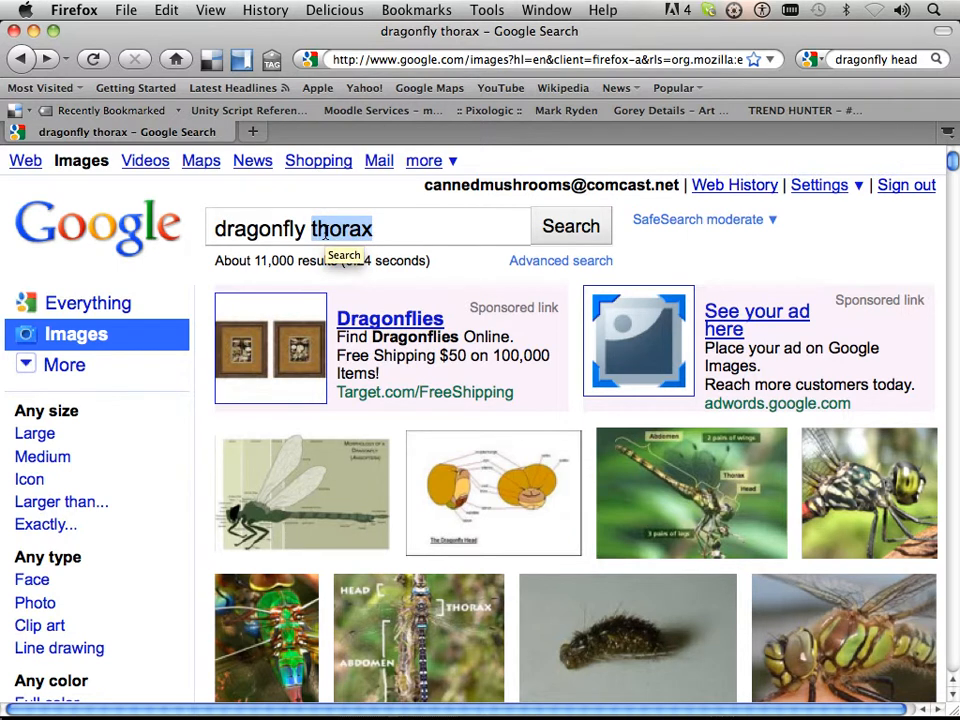
type("wings")
key("Return")
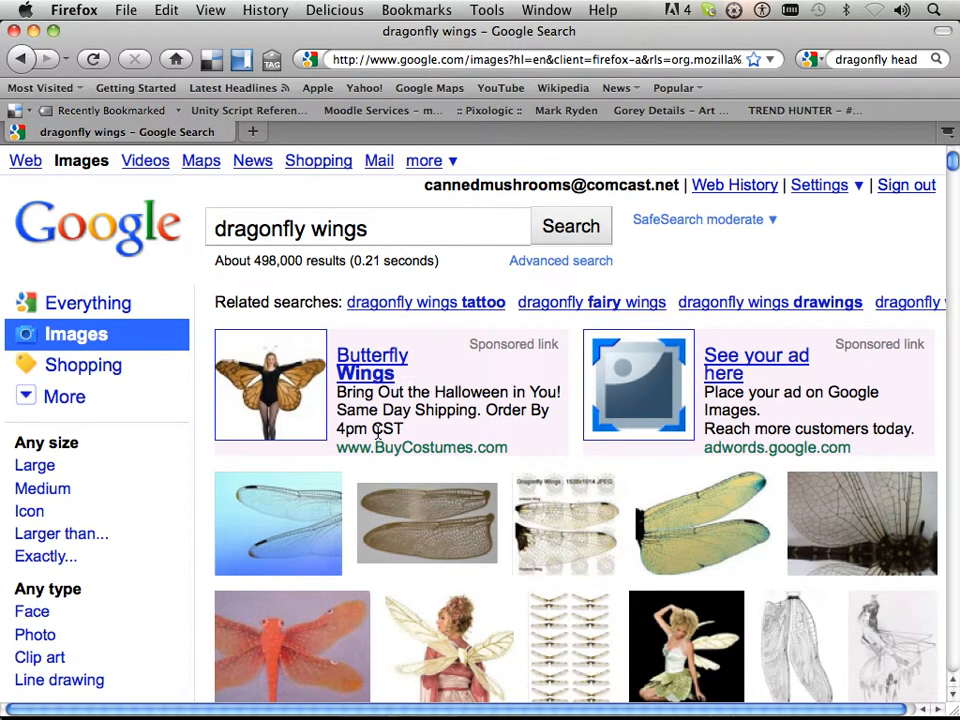
Examine the vein patterns in the brown wing-pair photo and in the black-and-white wing drawing among the image results
left_click(452, 540)
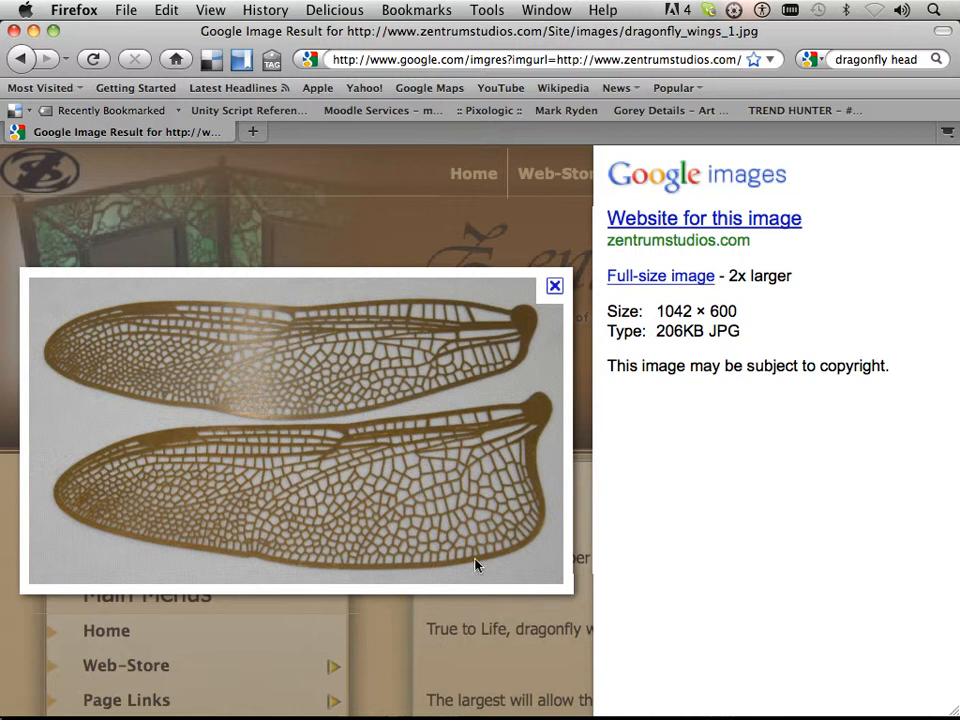
left_click(20, 59)
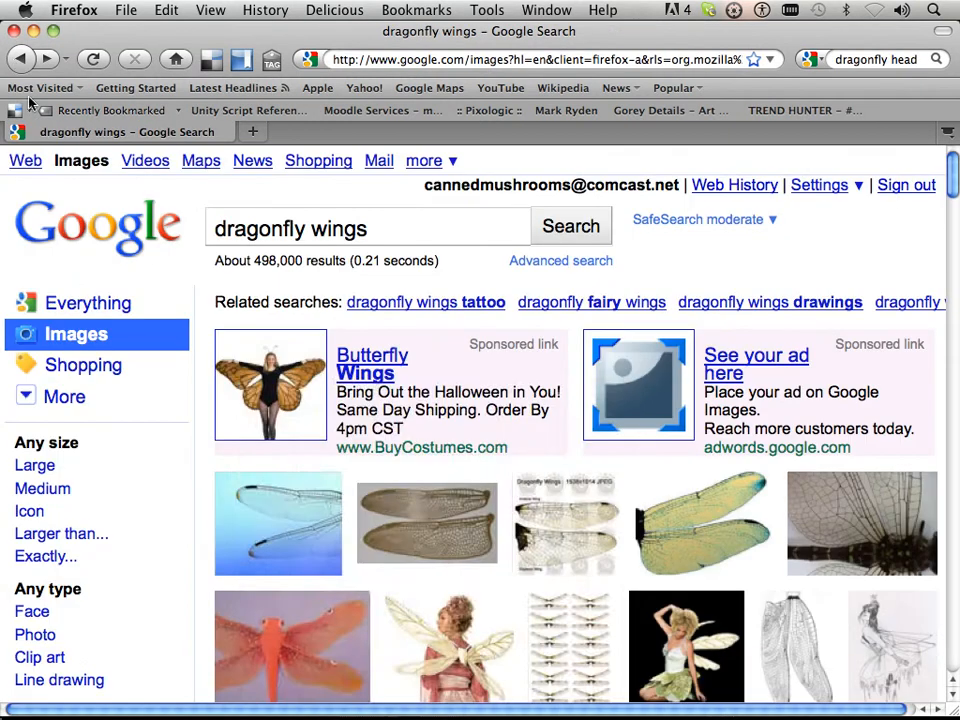
scroll(445, 527, "down", 3)
scroll(790, 504, "down", 1)
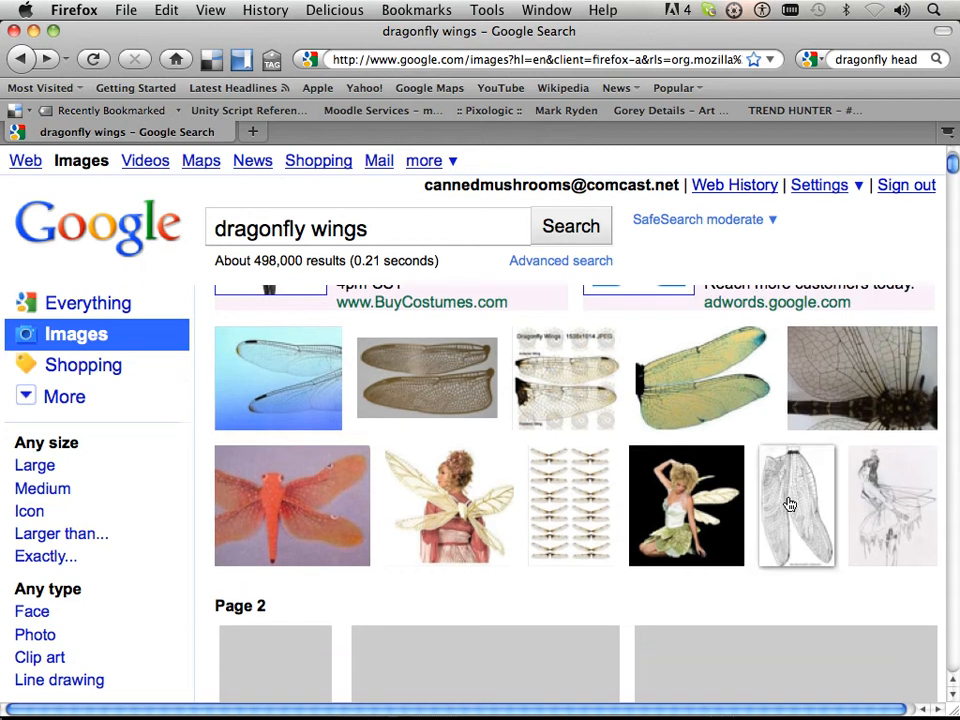
left_click(789, 503)
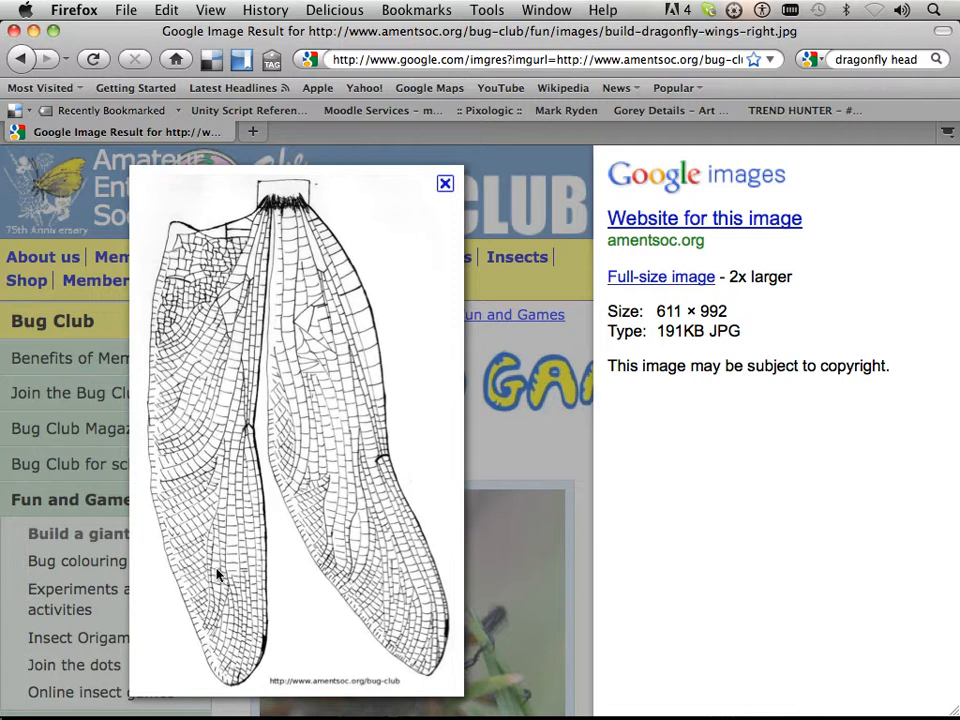
Switch back to ZBrush and carve a long vein along the front wing's leading edge, from the base to the tip
key("super+Tab")
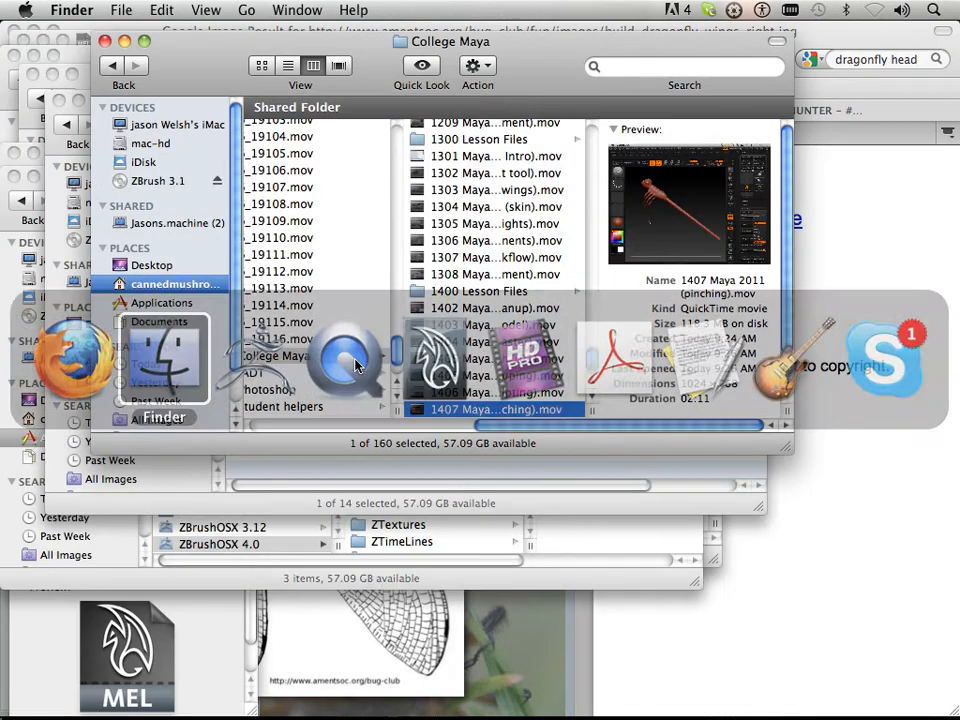
mouse_move(383, 709)
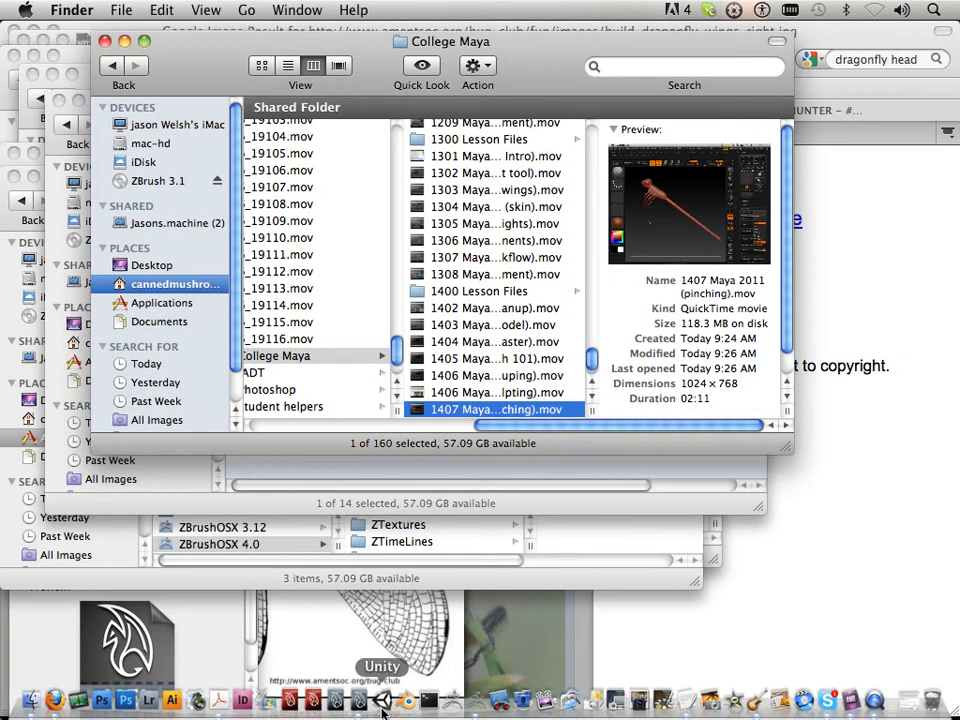
left_click(478, 706)
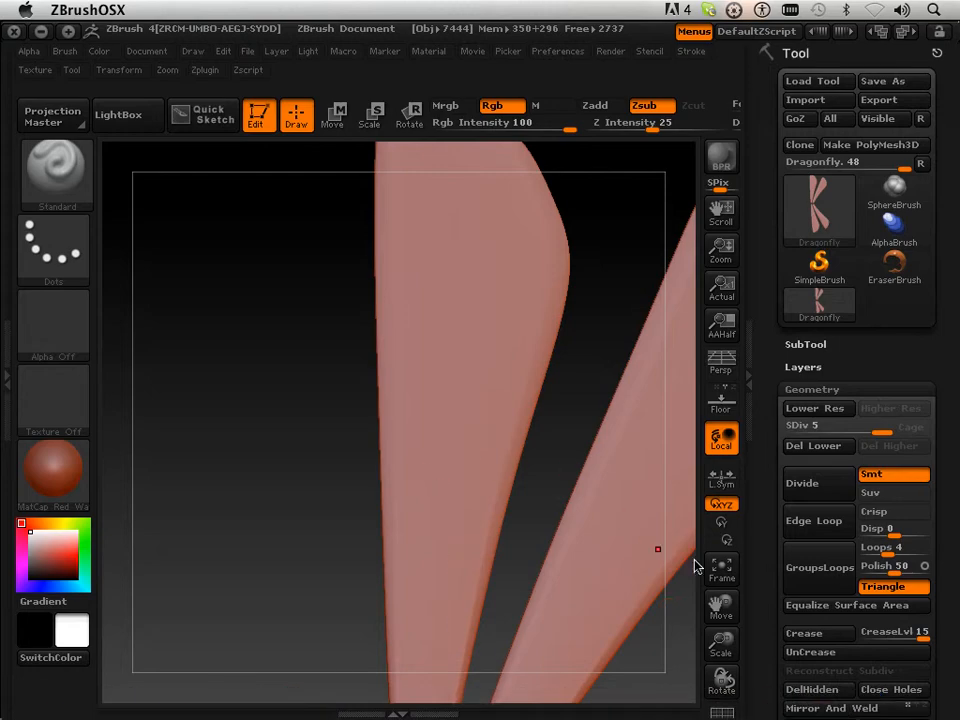
left_click_drag(724, 604, 715, 599)
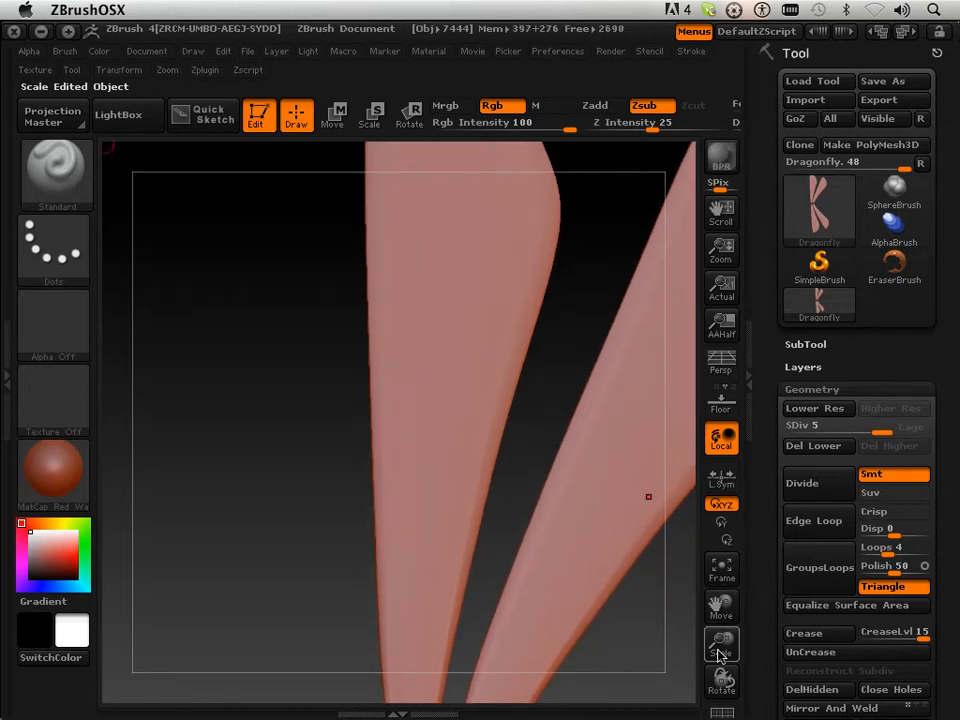
left_click_drag(720, 649, 634, 510)
left_click_drag(718, 647, 724, 688)
mouse_move(715, 616)
left_mouse_down()
mouse_move(722, 587)
mouse_move(716, 601)
left_mouse_up()
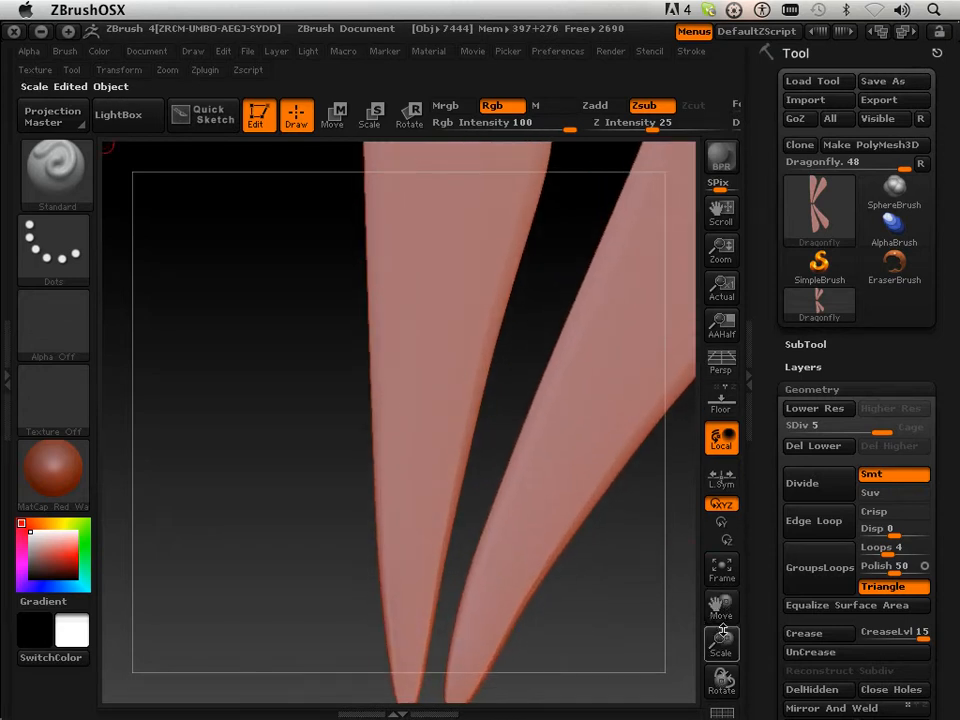
mouse_move(720, 646)
left_mouse_down()
mouse_move(719, 586)
mouse_move(710, 636)
left_mouse_up()
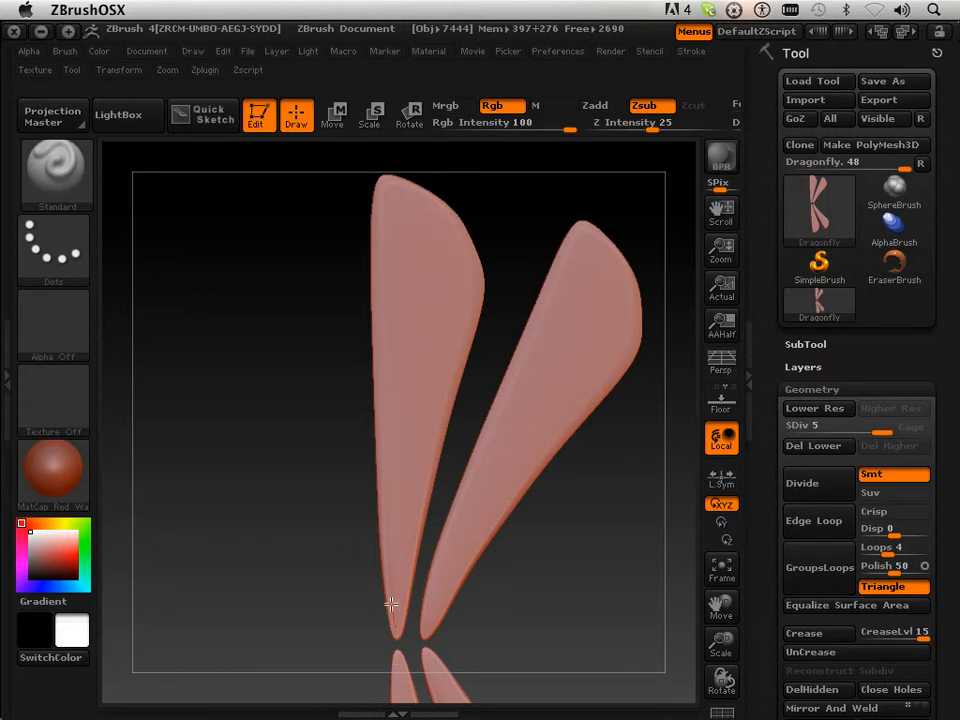
mouse_move(391, 604)
left_mouse_down()
mouse_move(382, 565)
mouse_move(392, 585)
left_mouse_up()
left_click_drag(388, 590, 381, 493)
key("super+z")
left_click_drag(385, 582, 378, 440)
mouse_move(380, 388)
left_mouse_down()
mouse_move(379, 257)
mouse_move(399, 199)
mouse_move(410, 195)
left_mouse_up()
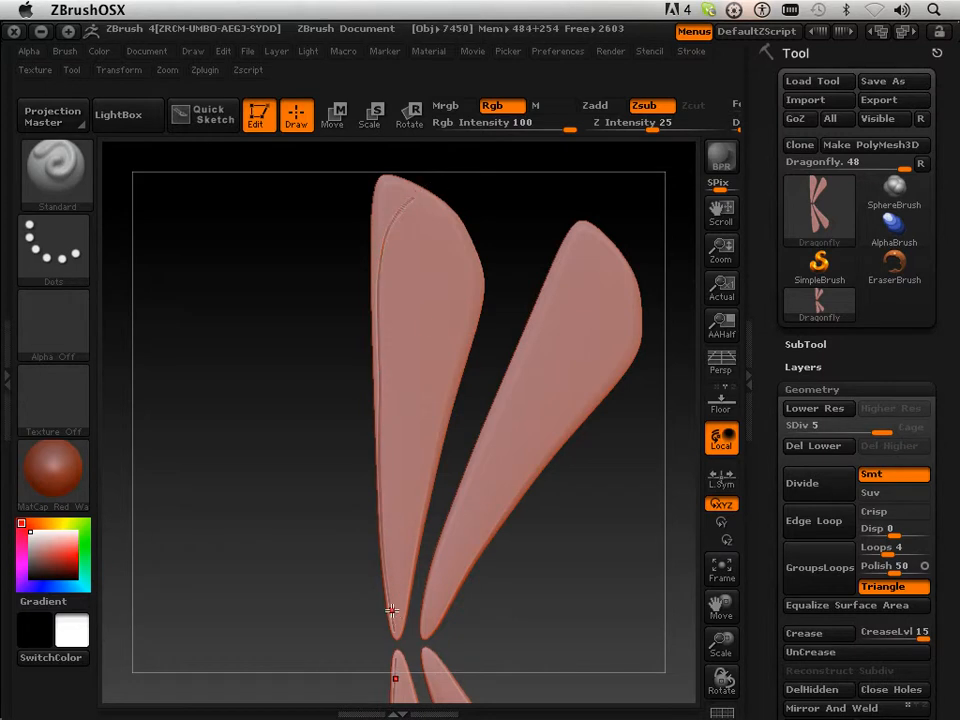
Carve branching veins across the front wing and long veins along the rear wing's leading edge
mouse_move(384, 540)
left_mouse_down()
mouse_move(394, 396)
mouse_move(440, 308)
left_mouse_up()
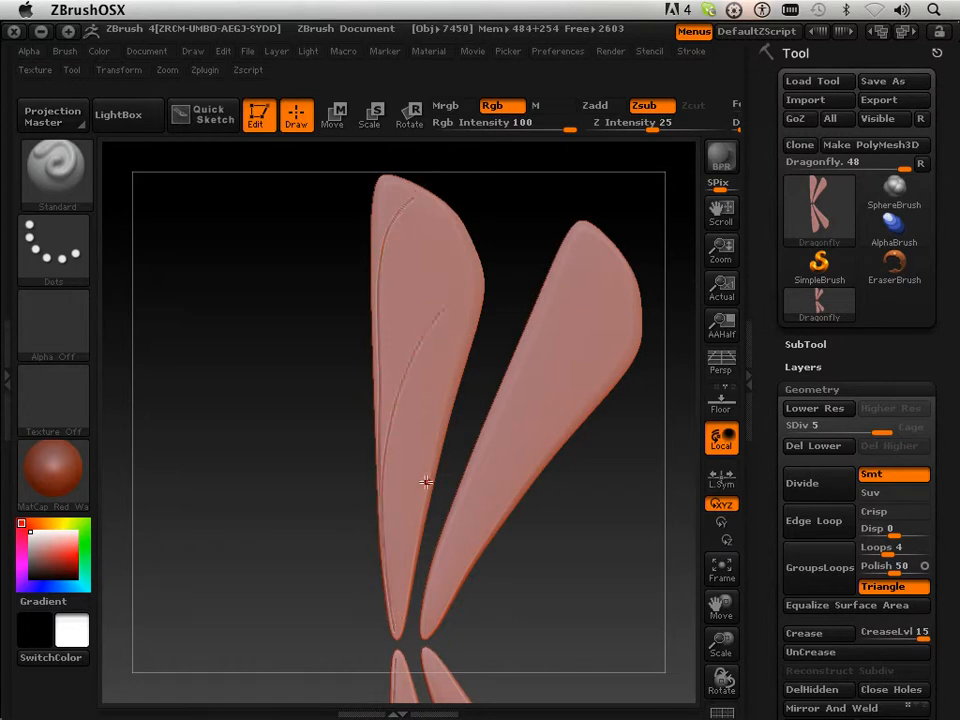
mouse_move(397, 623)
left_mouse_down()
mouse_move(412, 484)
mouse_move(434, 420)
left_mouse_up()
mouse_move(422, 632)
left_mouse_down()
mouse_move(448, 528)
mouse_move(488, 433)
mouse_move(540, 328)
mouse_move(598, 246)
left_mouse_up()
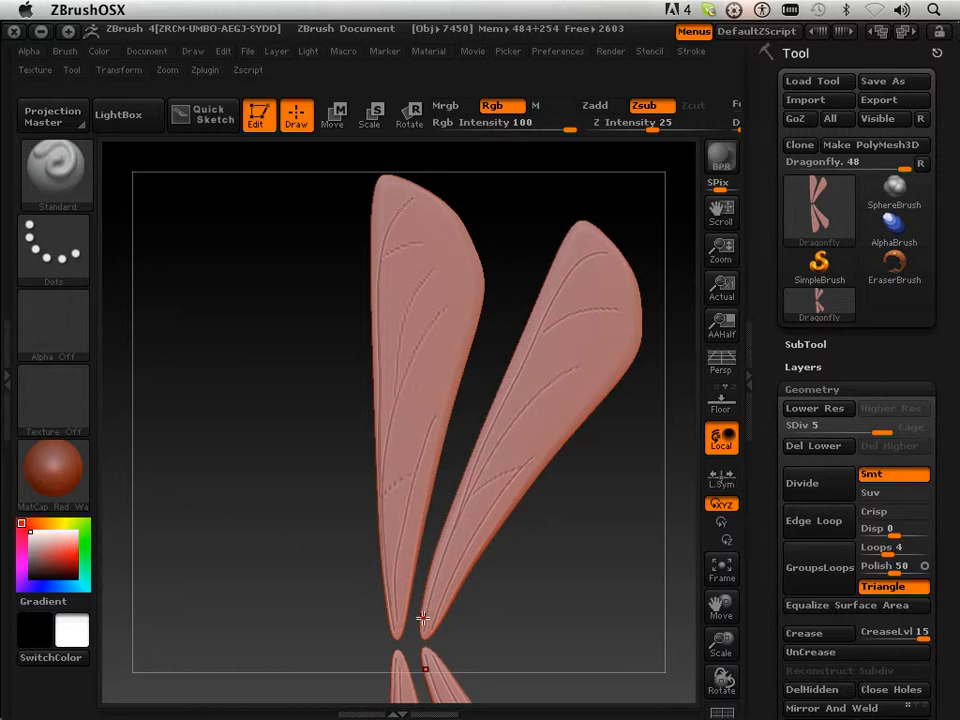
left_click_drag(456, 510, 493, 415)
mouse_move(513, 371)
left_mouse_down()
mouse_move(552, 282)
mouse_move(588, 232)
mouse_move(634, 229)
left_mouse_up()
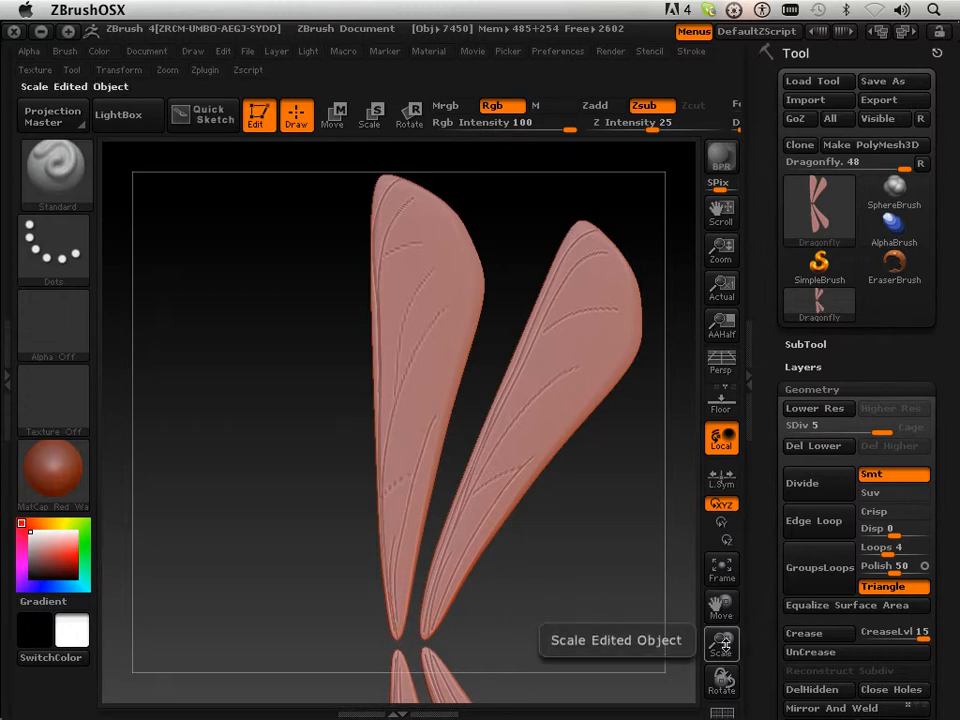
Unhide the whole dragonfly, subdivide it to level 6, and isolate the wings again
mouse_move(720, 645)
left_mouse_down()
mouse_move(738, 626)
mouse_move(726, 636)
left_mouse_up()
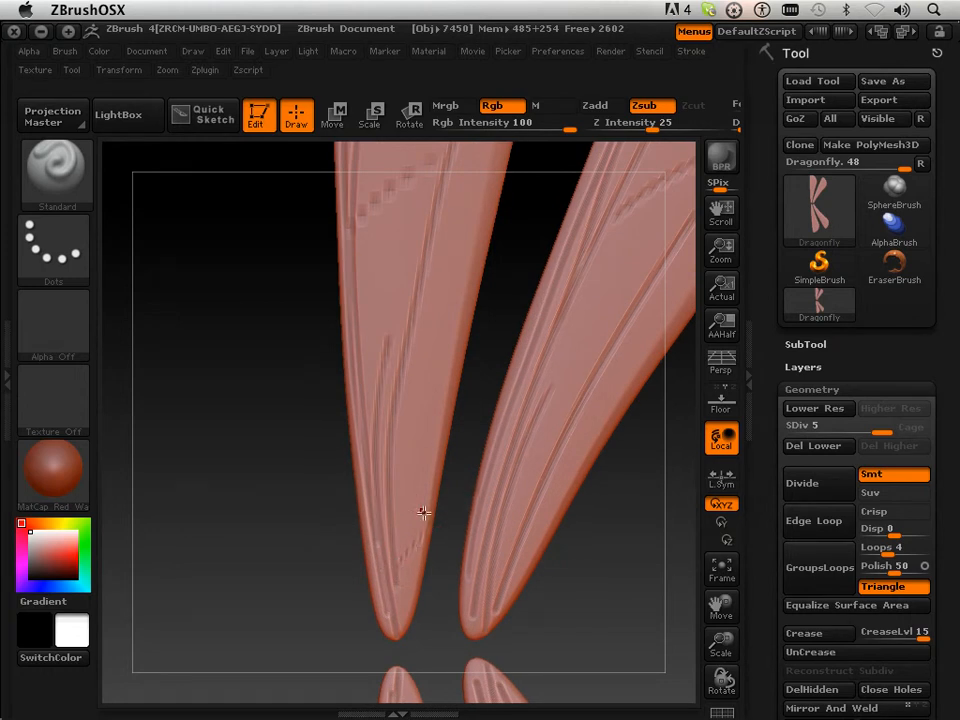
left_click(817, 490)
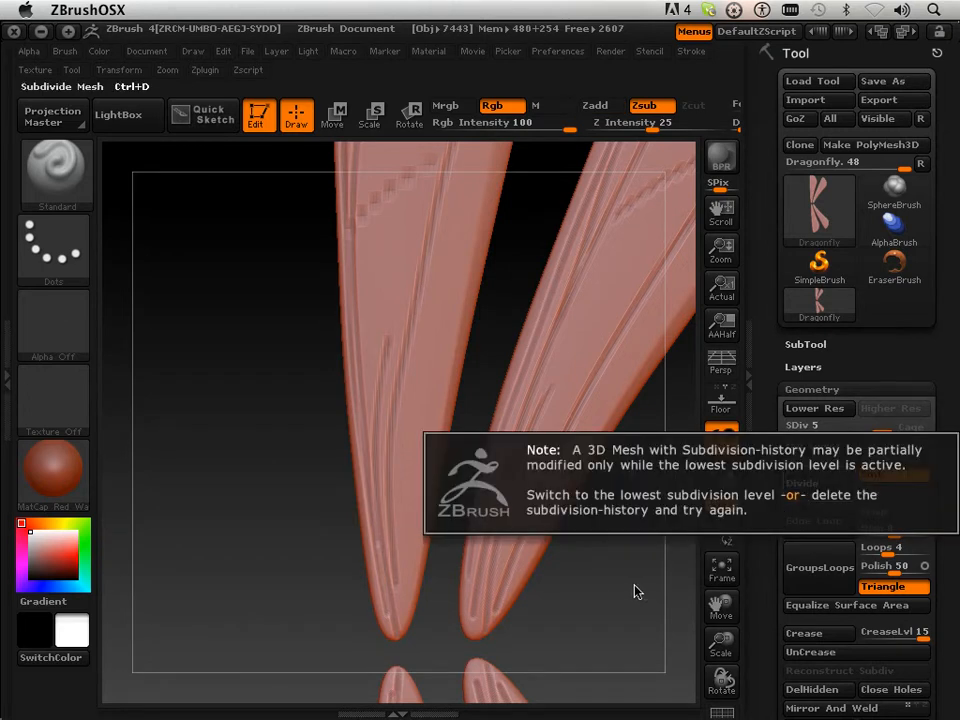
left_click(320, 529, "ctrl+shift")
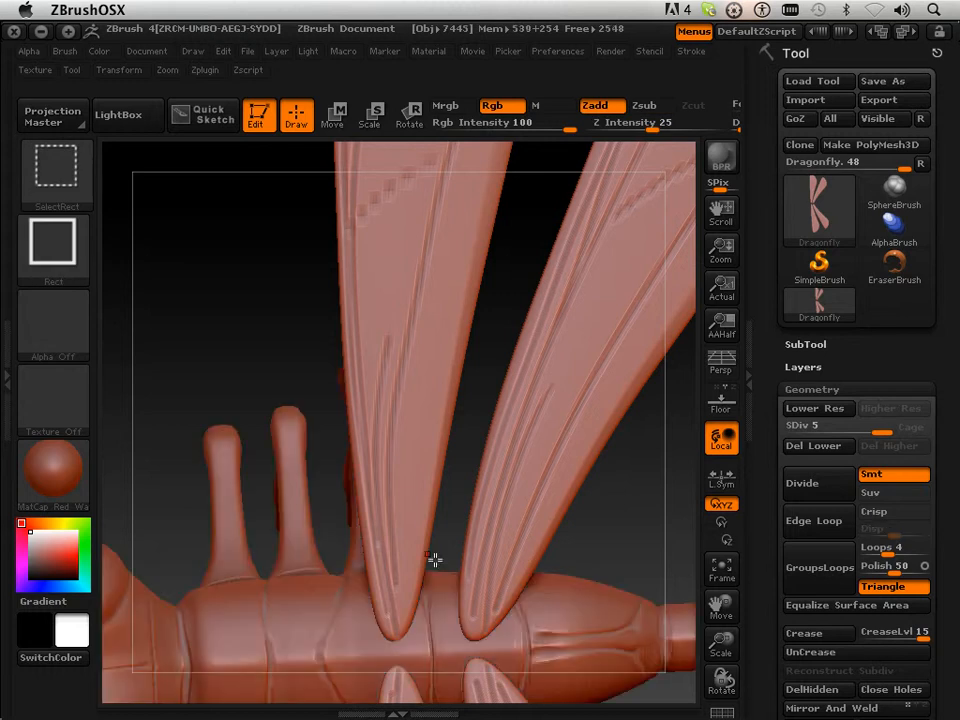
left_click(818, 486)
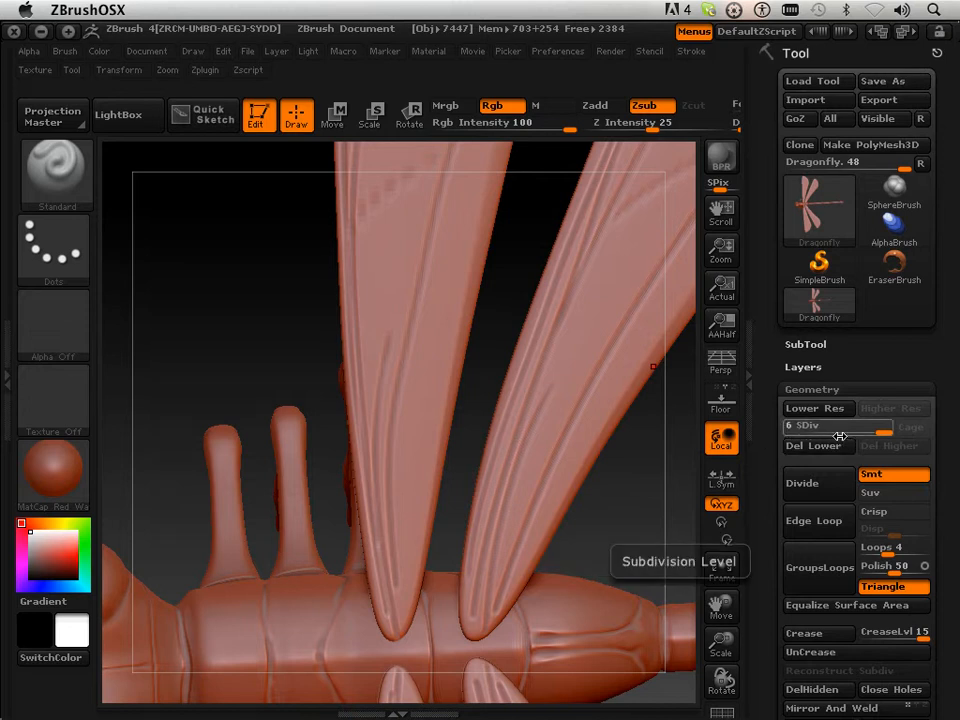
key("ctrl+shift")
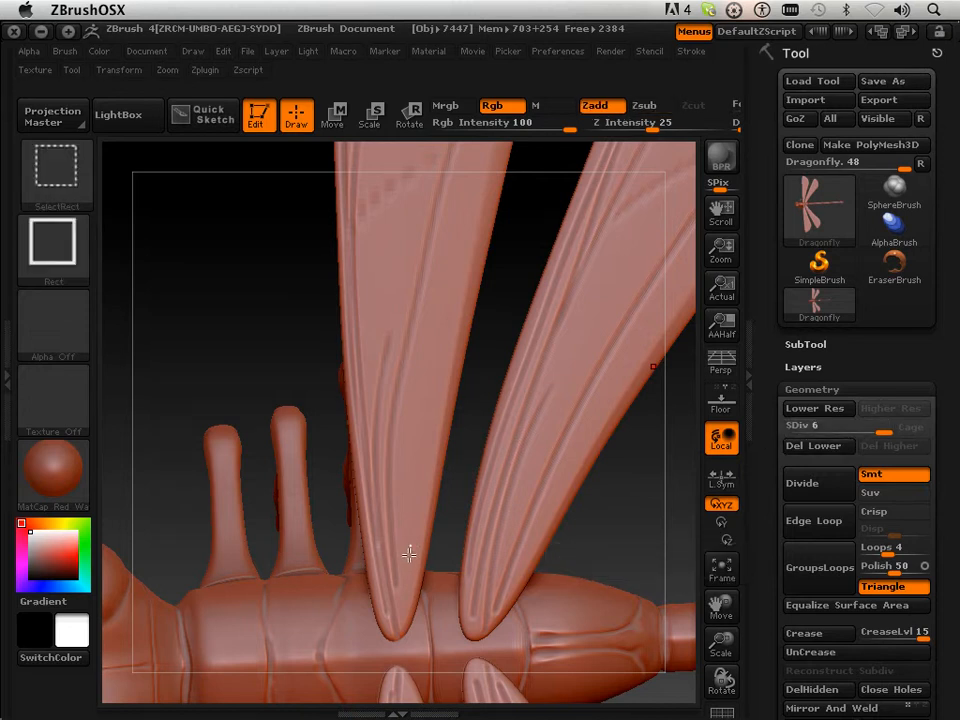
left_click(409, 554, "ctrl+shift")
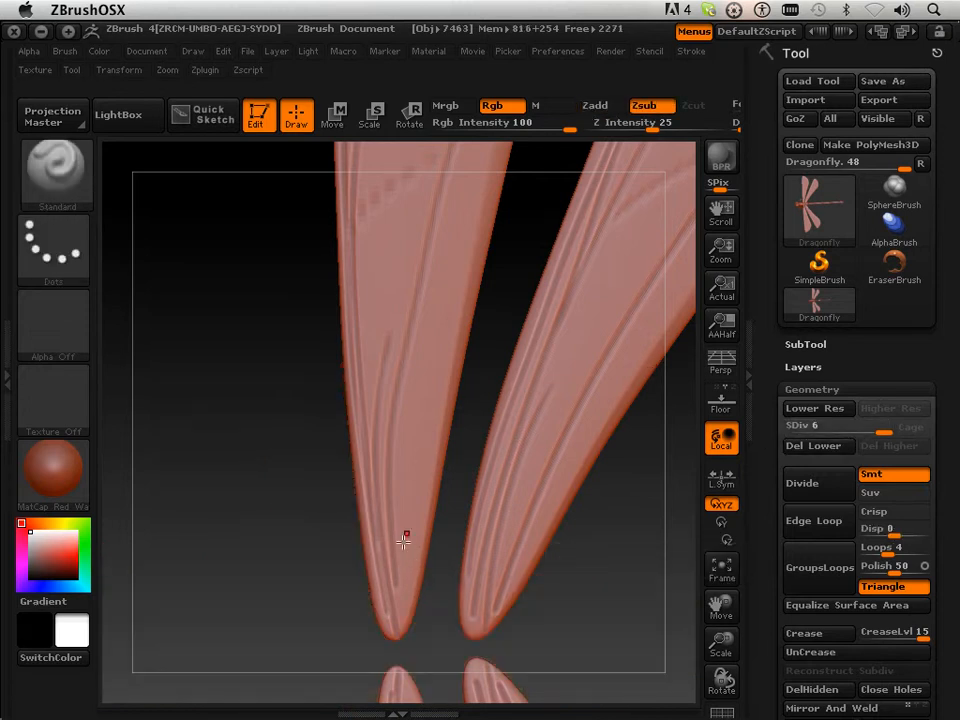
Try carving fine crisscrossing veins near the front wing's base with the Dots stroke
left_click_drag(413, 521, 456, 489)
left_click_drag(396, 504, 442, 572)
left_click_drag(396, 454, 454, 558)
left_click_drag(397, 514, 475, 446)
left_click_drag(407, 440, 438, 510)
mouse_move(389, 484)
left_mouse_down()
mouse_move(442, 425)
mouse_move(486, 398)
left_mouse_up()
key("ctrl")
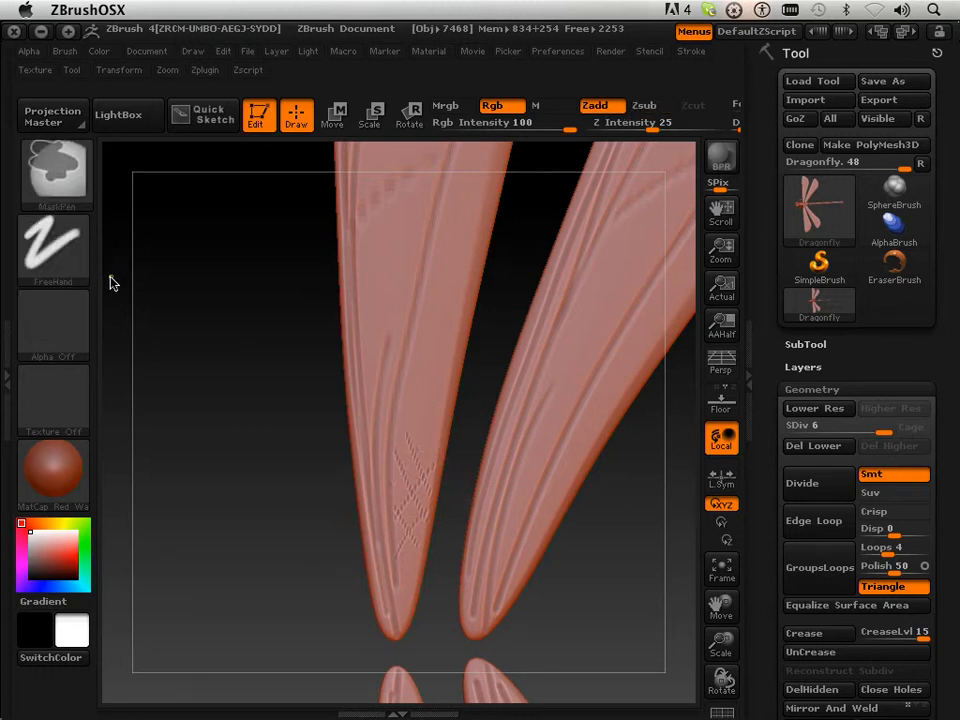
key("ctrl+z")
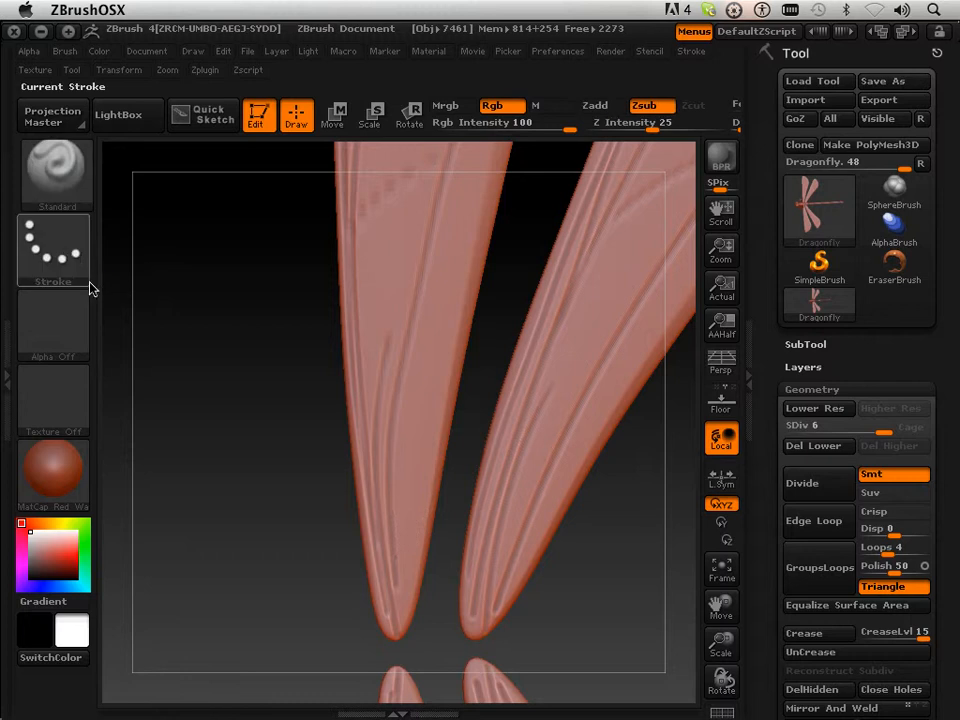
Change the stroke type to FreeHand and carve fine crosshatched veins near the front wing's base
left_click(70, 265)
left_click(285, 266)
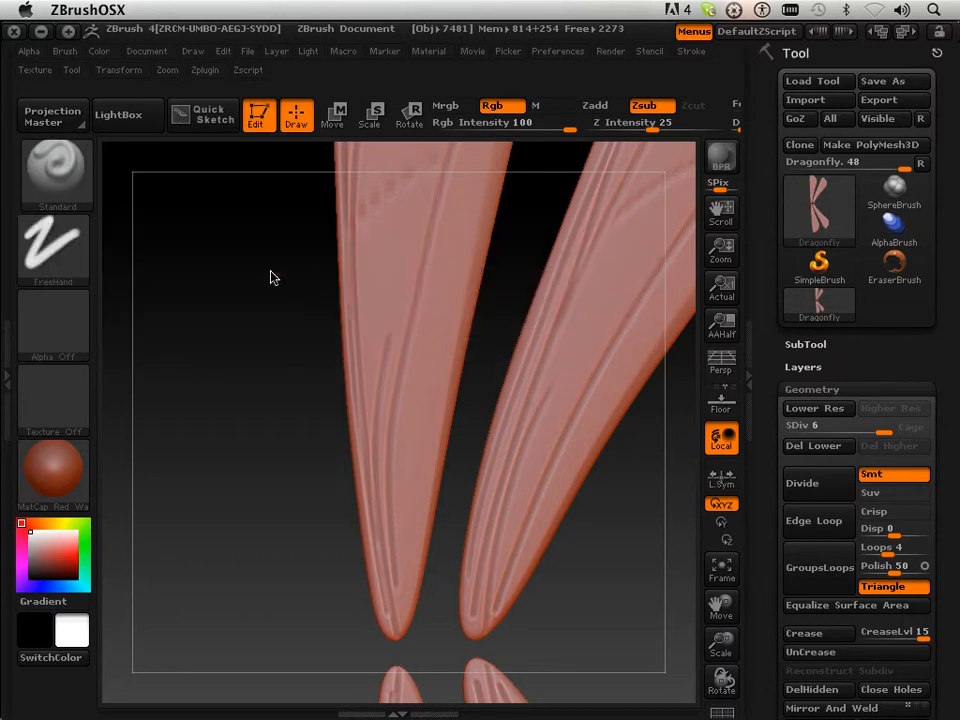
mouse_move(410, 577)
left_mouse_down()
mouse_move(437, 621)
mouse_move(407, 583)
mouse_move(430, 513)
left_mouse_up()
Carve more fine crosshatched veins near the front wing's base with LazyMouse on, and lower the stroke's LazyRadius
left_click(691, 51)
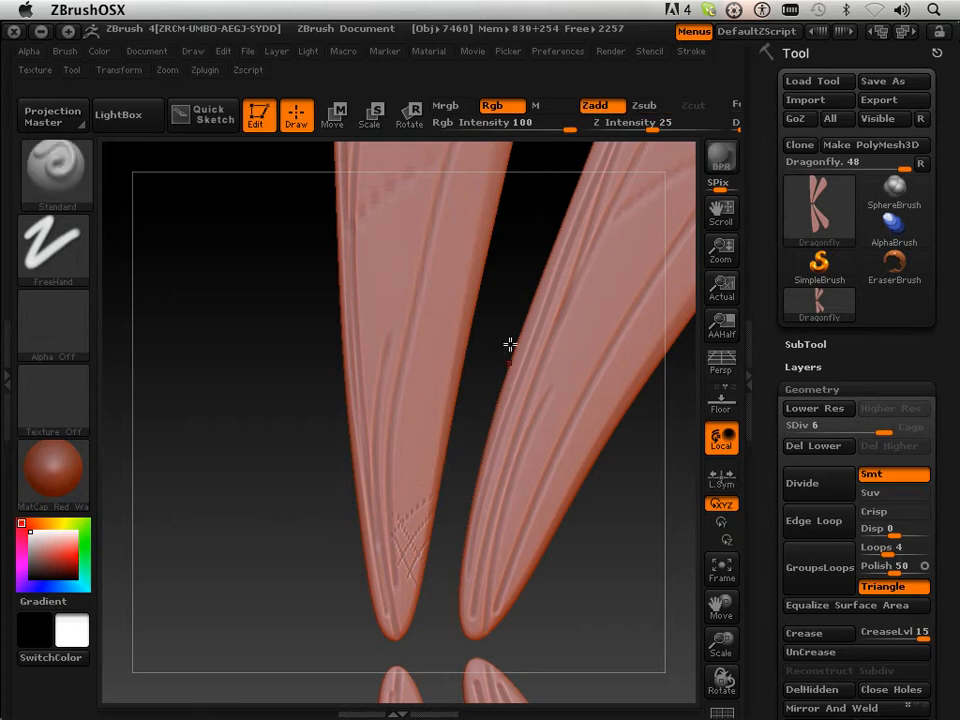
left_click(690, 52)
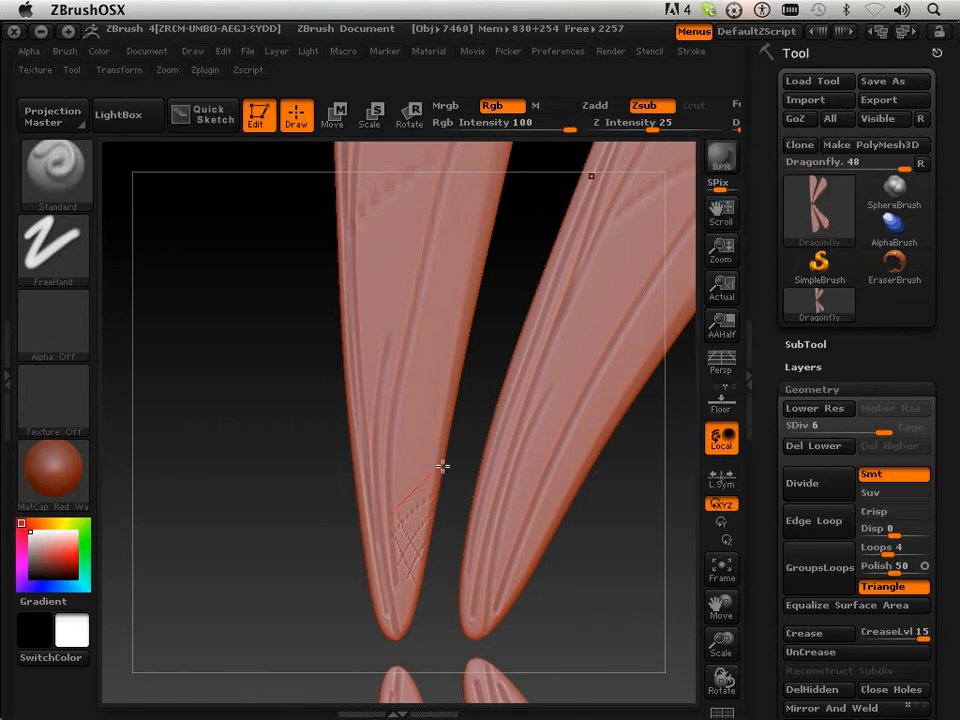
left_click(690, 51)
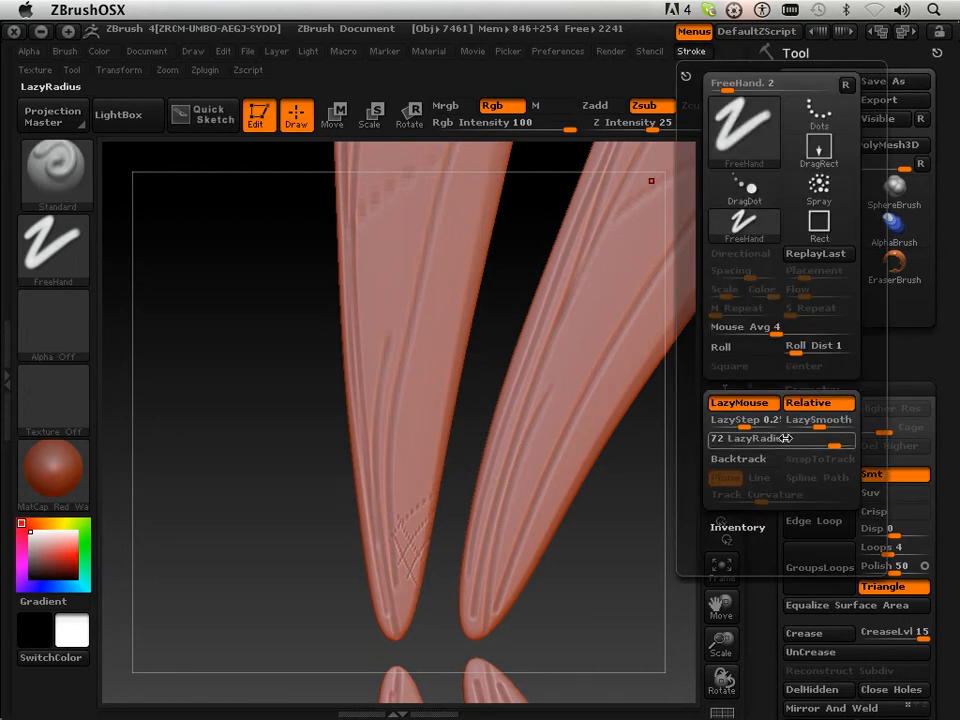
left_click_drag(776, 443, 733, 444)
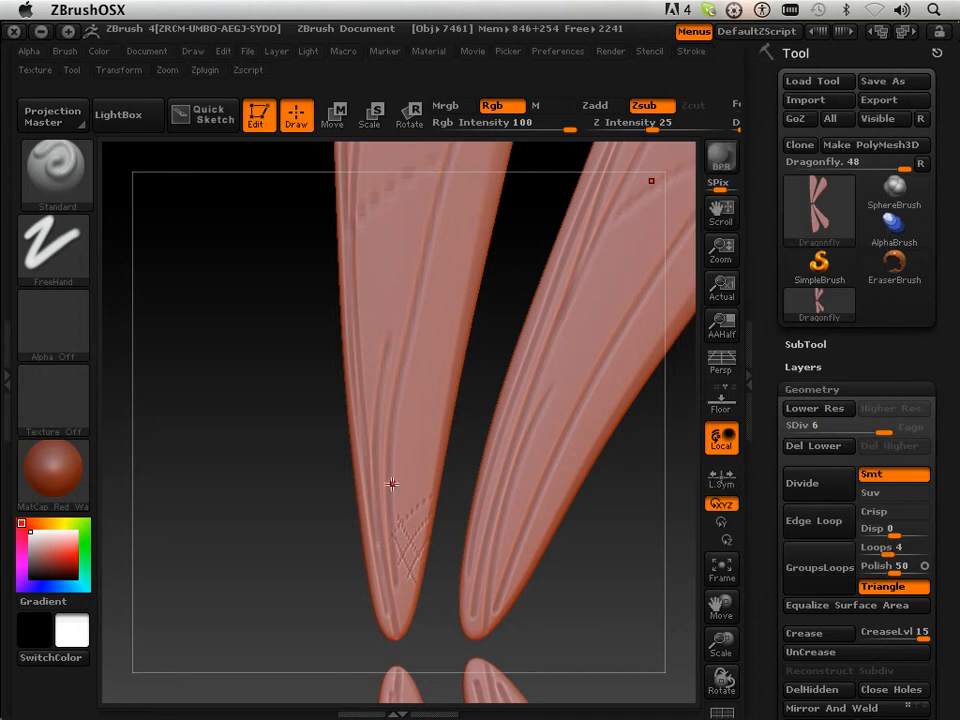
key("super+z")
left_click(689, 53)
mouse_move(748, 439)
left_mouse_down()
mouse_move(780, 448)
mouse_move(735, 427)
left_mouse_up()
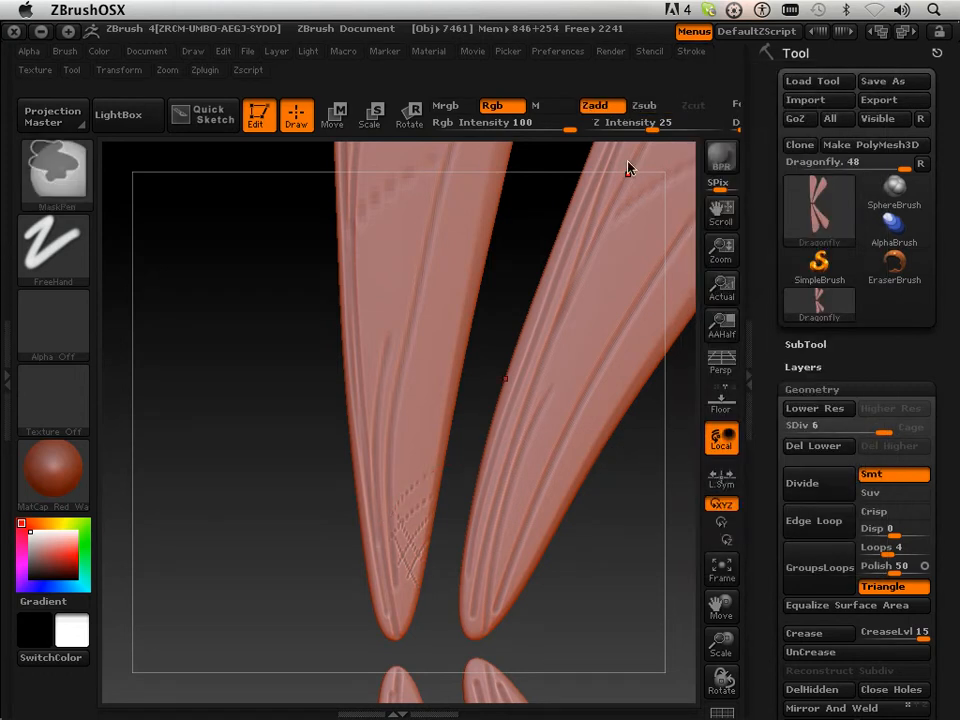
Try further strokes near the front wing's base and set the stroke's LazyStep to 0
left_click(691, 51)
left_click(691, 51)
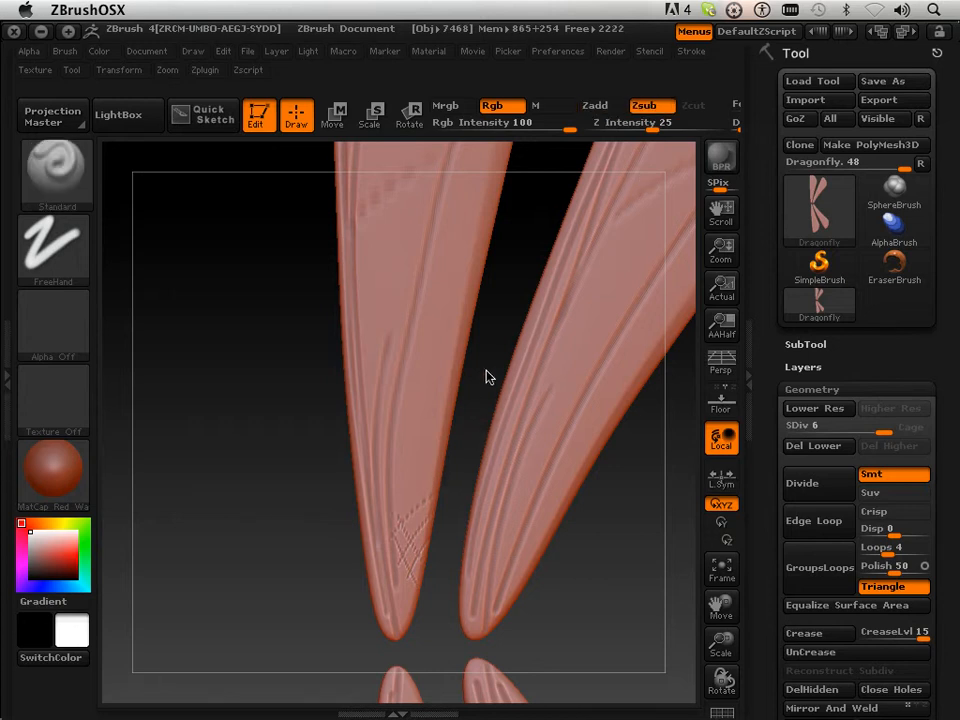
left_click(691, 51)
left_click(691, 51)
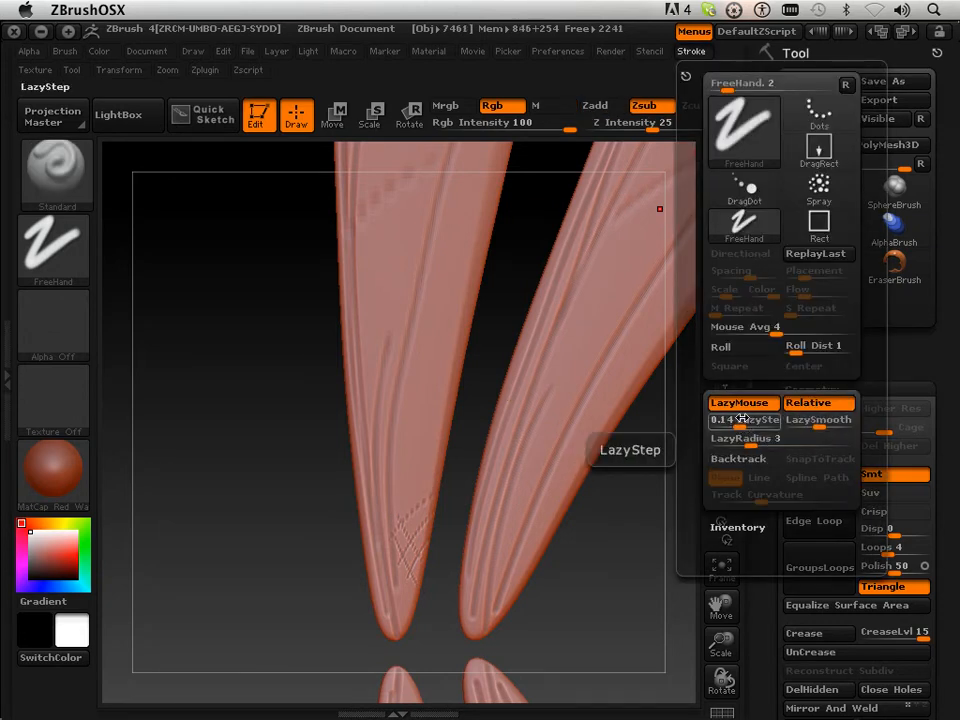
left_click_drag(742, 419, 745, 429)
type("0")
key("Return")
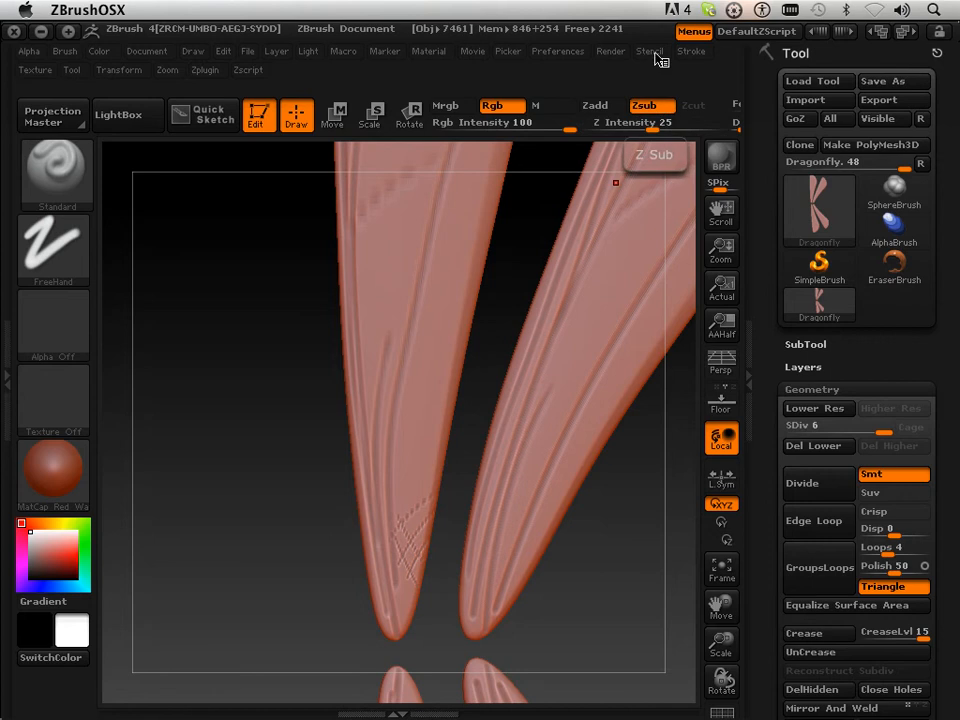
Readjust the LazyRadius and carve more slanted fine veins just beyond the crosshatching at the front wing's base
left_click(689, 55)
left_click(736, 447)
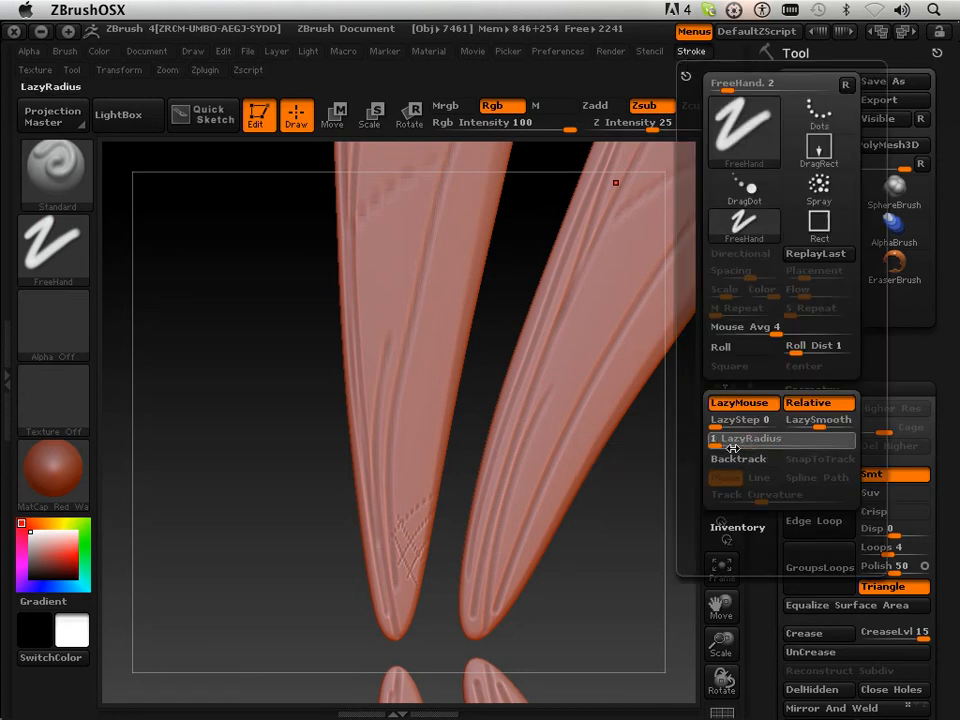
mouse_move(733, 448)
left_mouse_down()
mouse_move(816, 459)
mouse_move(804, 458)
left_mouse_up()
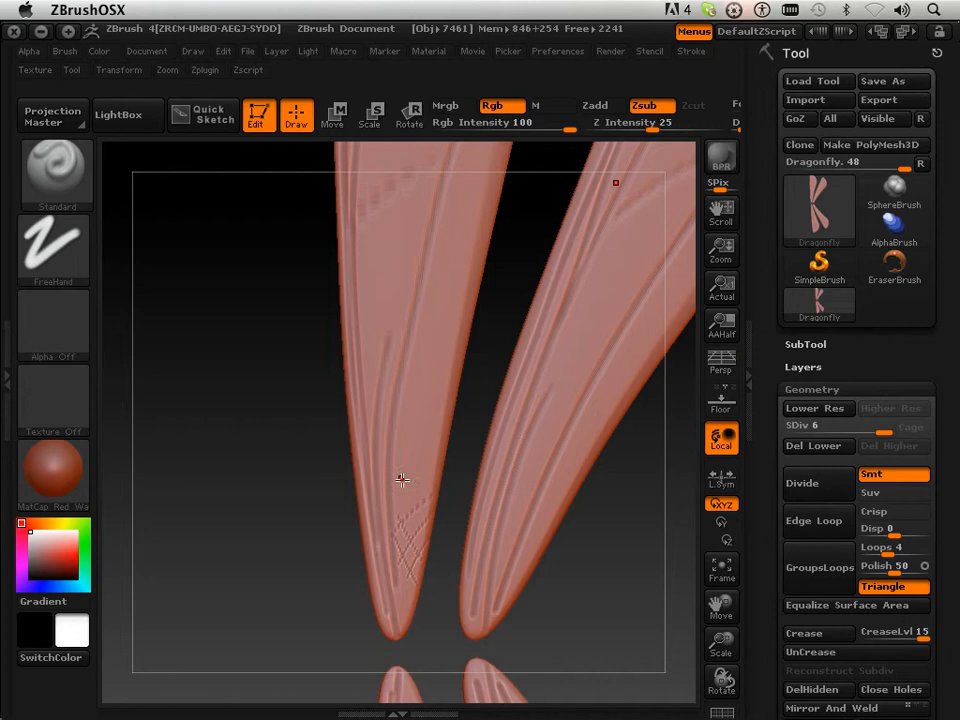
mouse_move(430, 478)
left_mouse_down()
mouse_move(456, 467)
mouse_move(486, 480)
left_mouse_up()
mouse_move(411, 471)
left_mouse_down()
mouse_move(461, 392)
mouse_move(415, 490)
left_mouse_up()
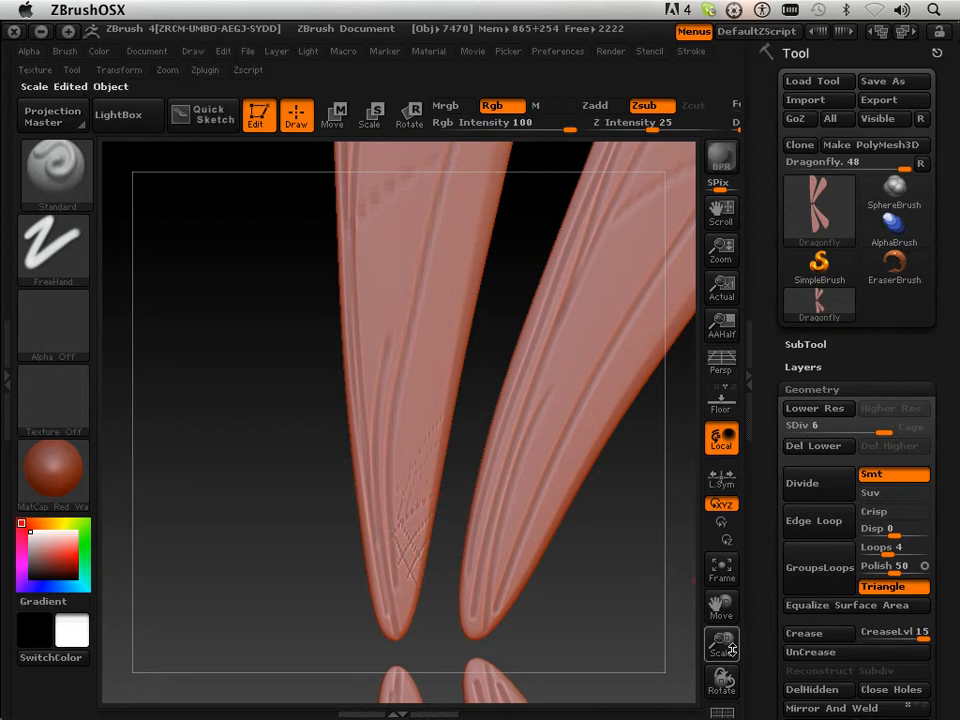
left_click_drag(721, 643, 717, 693)
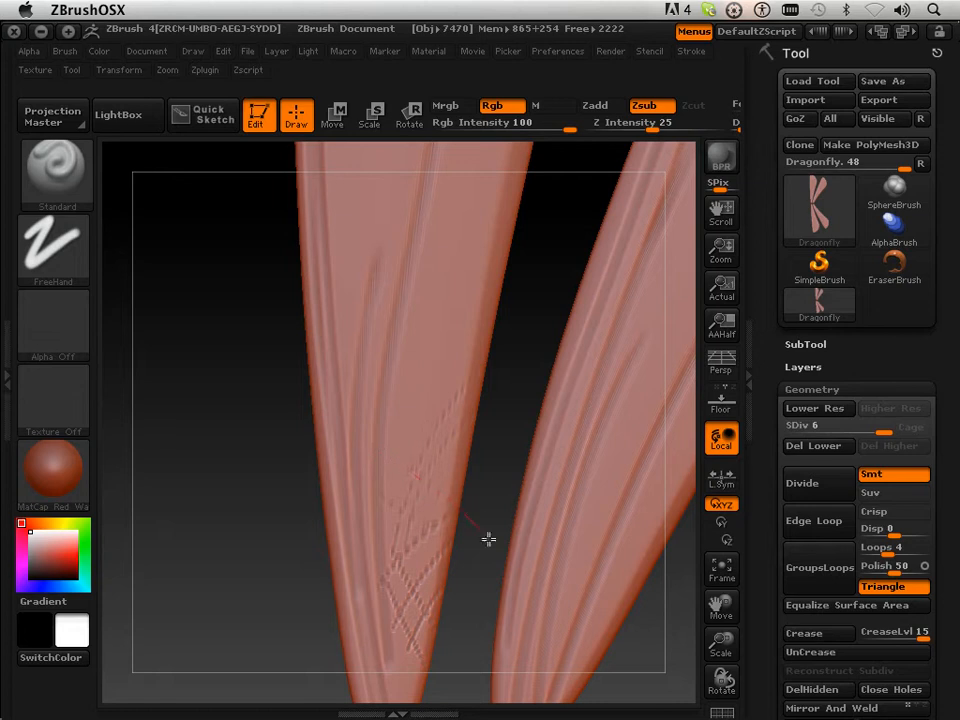
Switch to the Slash1 brush and try short vein strokes on the front wing while toggling LazyMouse
left_click(70, 163)
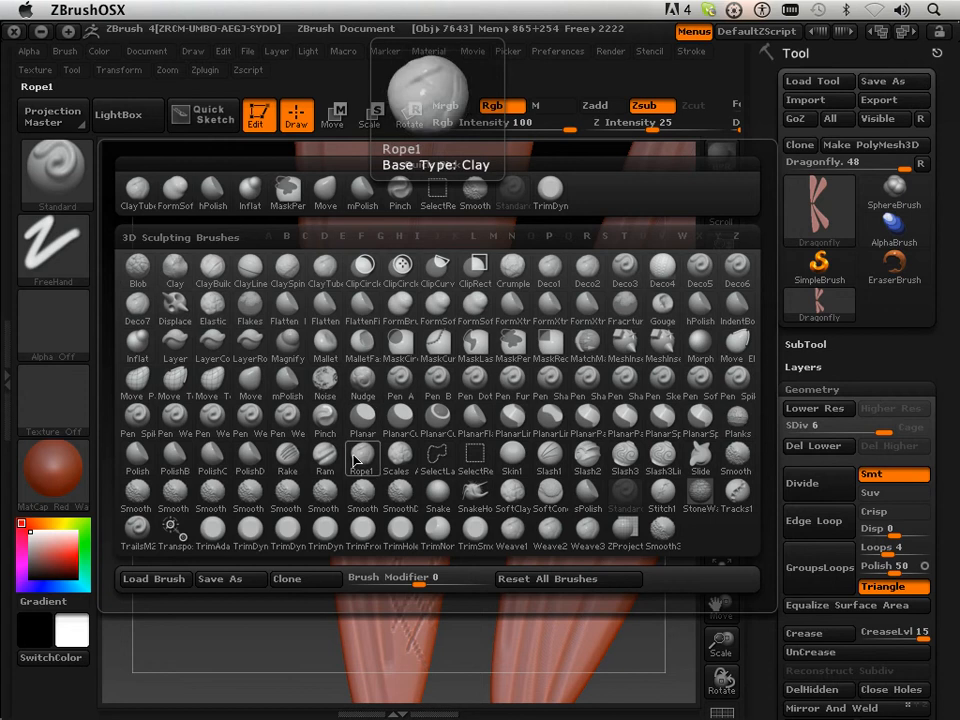
left_click(551, 457)
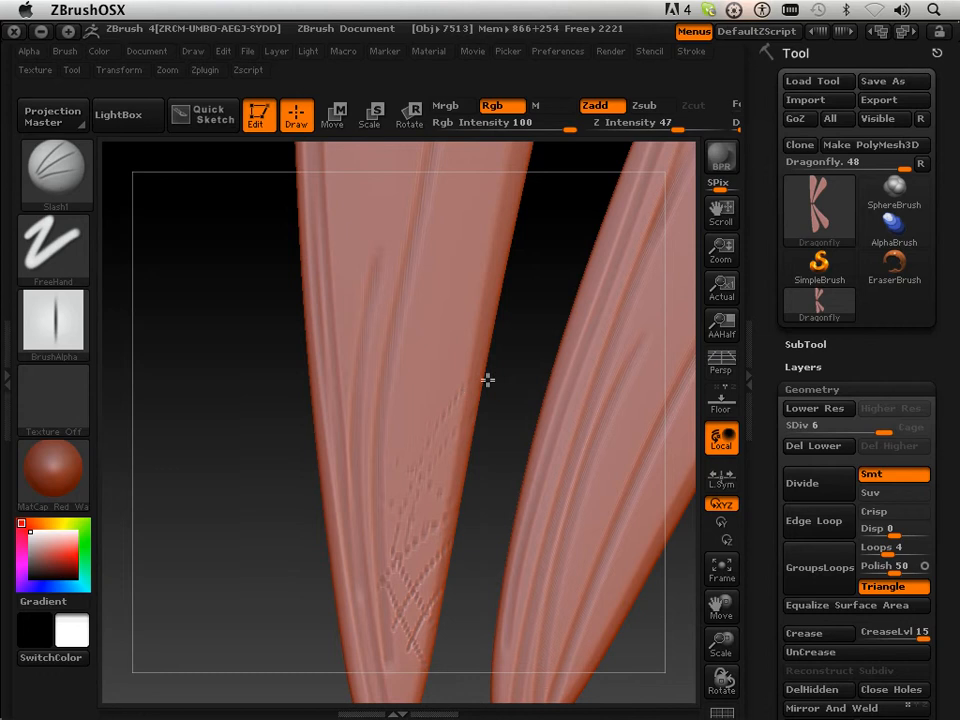
left_click(691, 51)
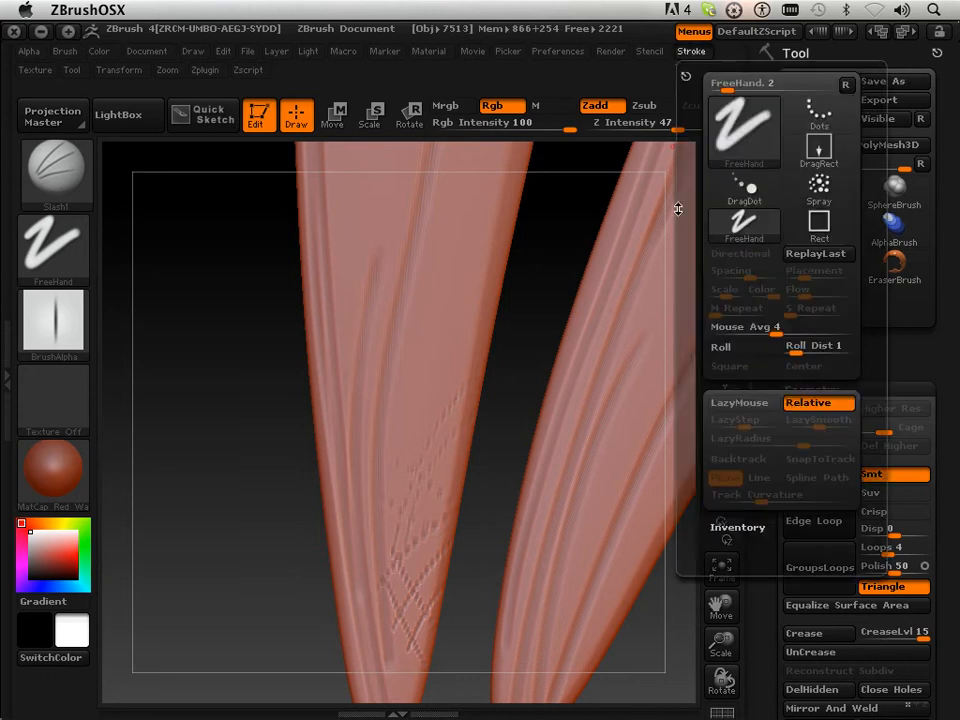
left_click(738, 403)
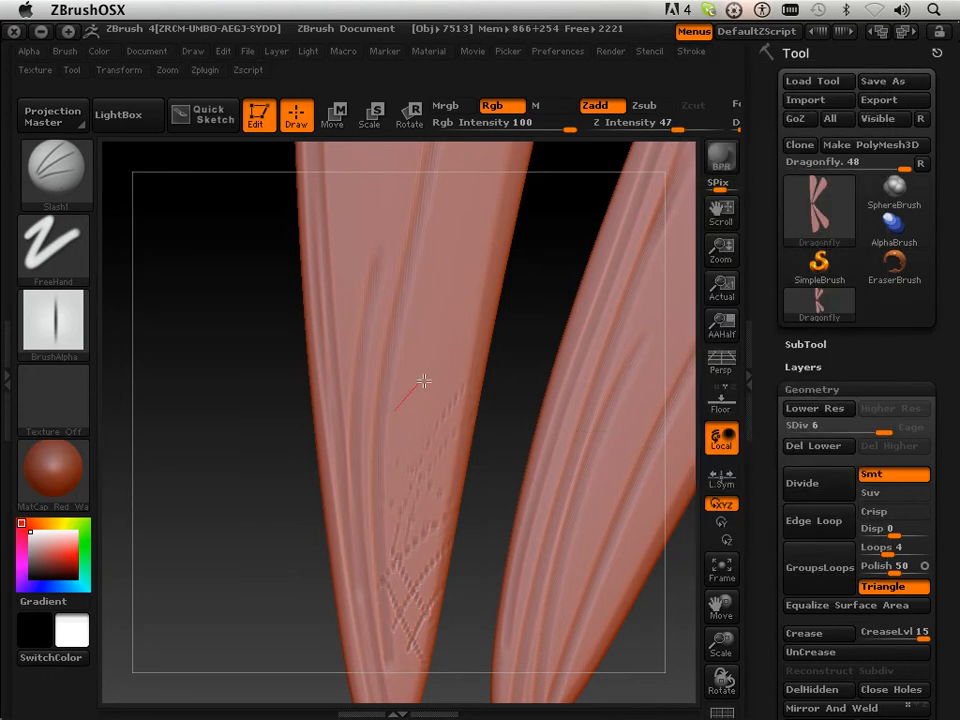
mouse_move(422, 381)
left_mouse_down()
mouse_move(498, 337)
mouse_move(515, 340)
left_mouse_up()
left_click(691, 51)
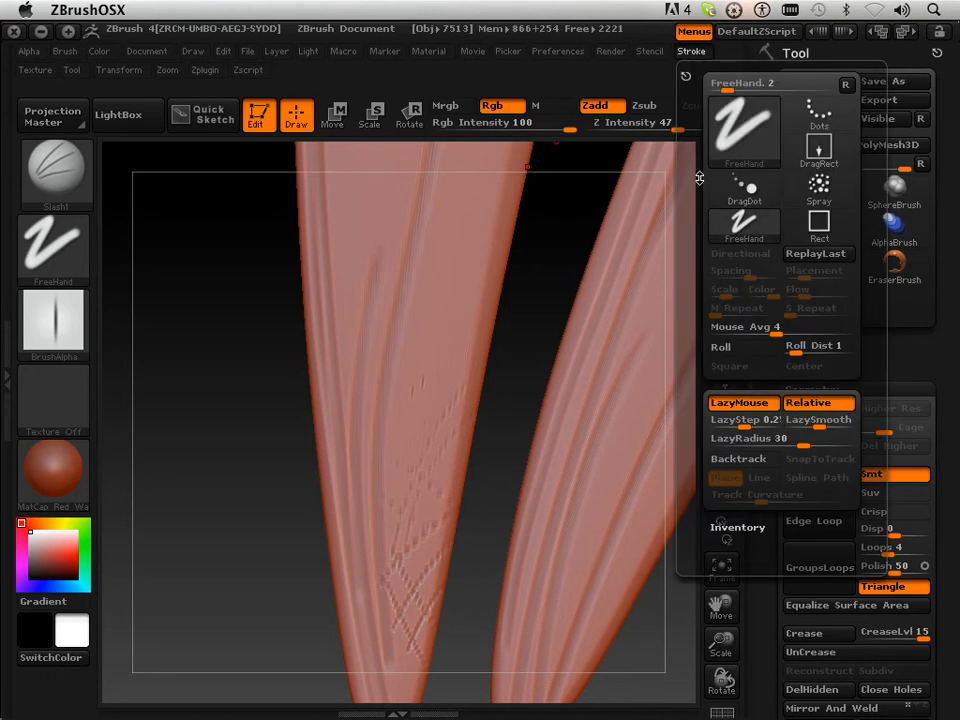
left_click(738, 403)
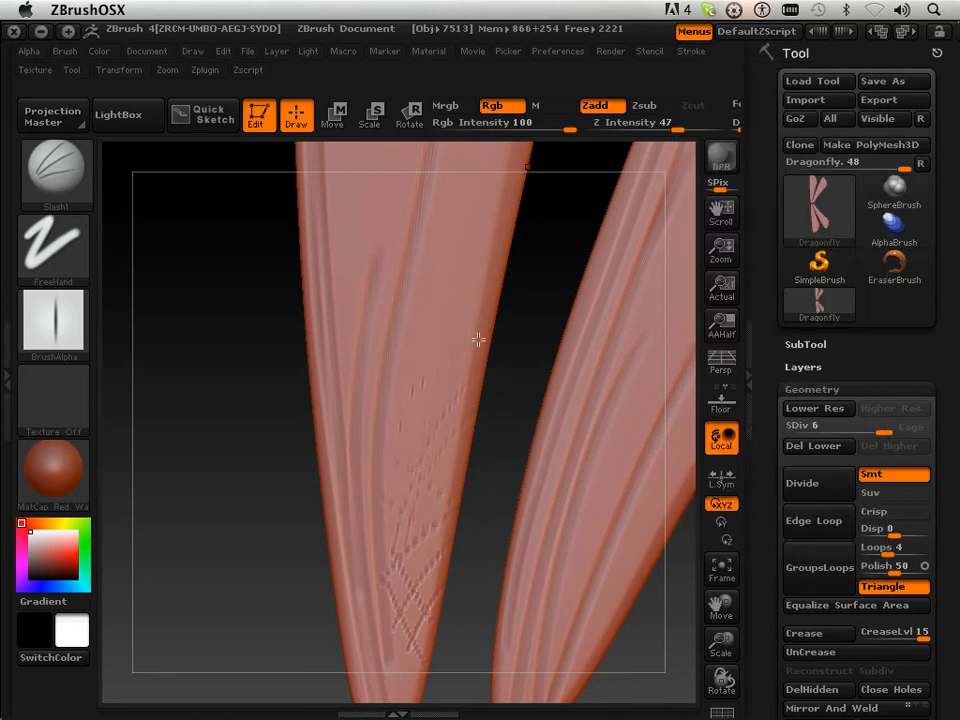
Switch back to the Standard brush and extend the crosshatched veins outward between the front wing's central vein and trailing edge
left_click(58, 172)
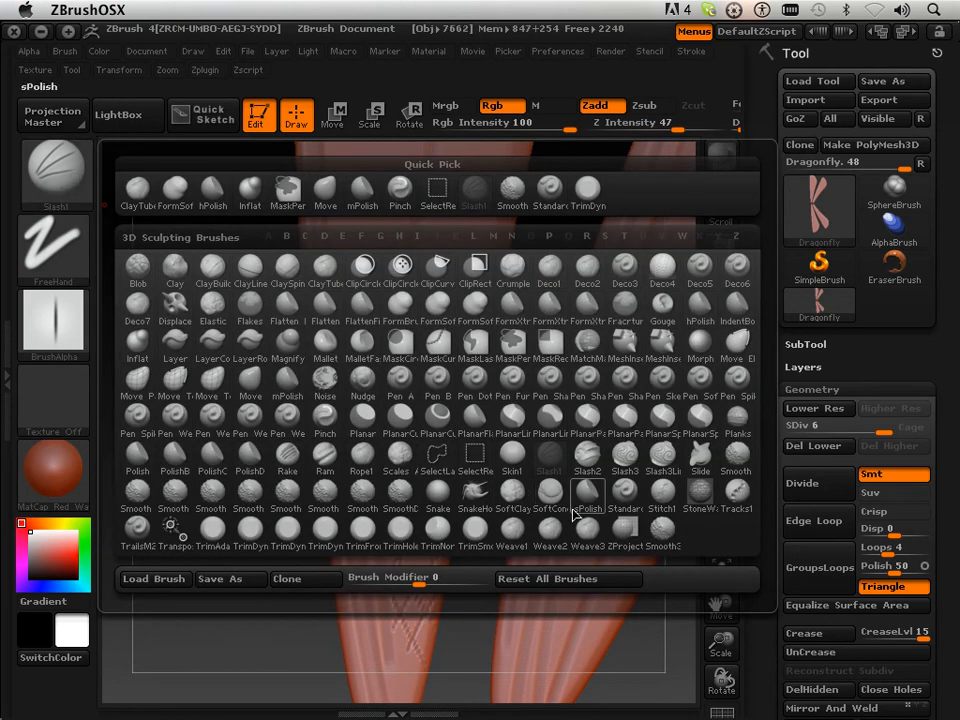
left_click(550, 196)
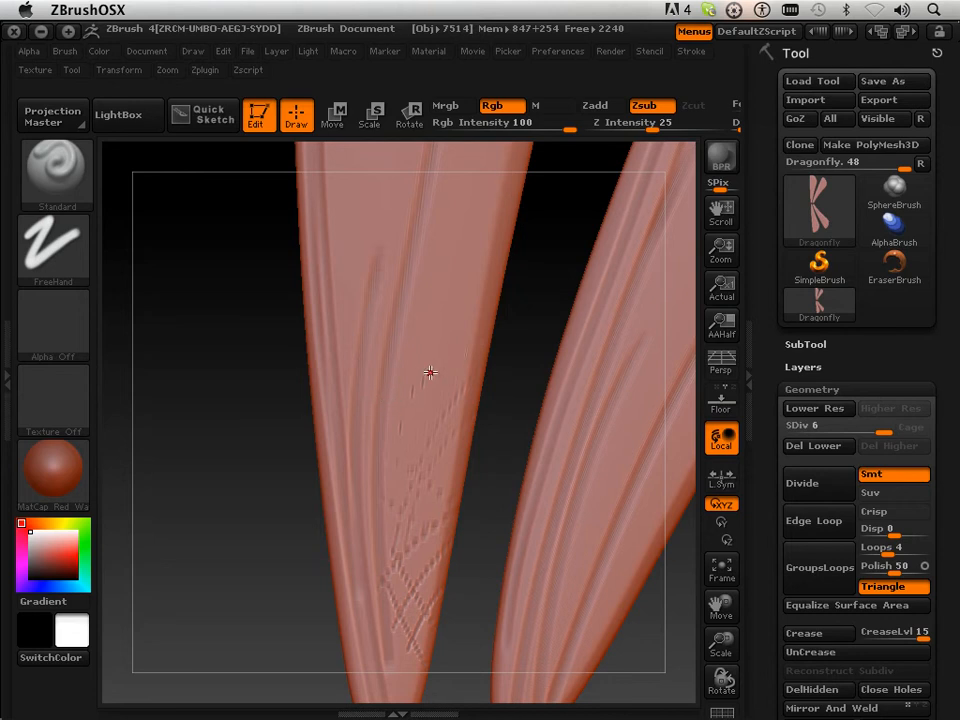
left_click(691, 51)
left_click_drag(429, 384, 474, 356)
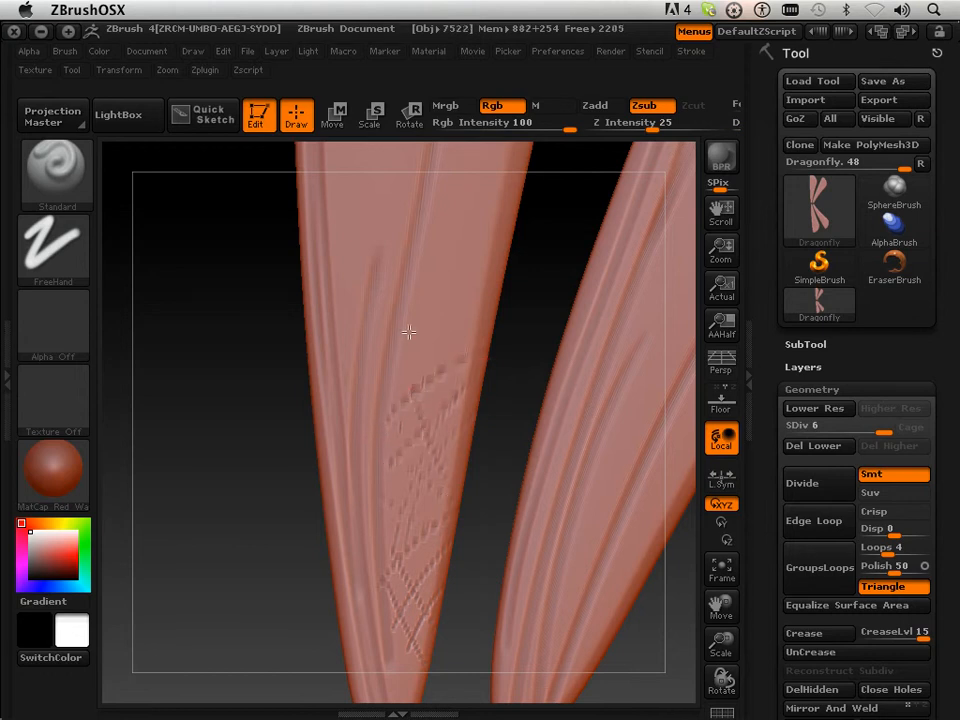
left_click_drag(409, 332, 433, 390)
mouse_move(427, 297)
left_mouse_down()
mouse_move(453, 362)
mouse_move(435, 328)
mouse_move(498, 312)
left_mouse_up()
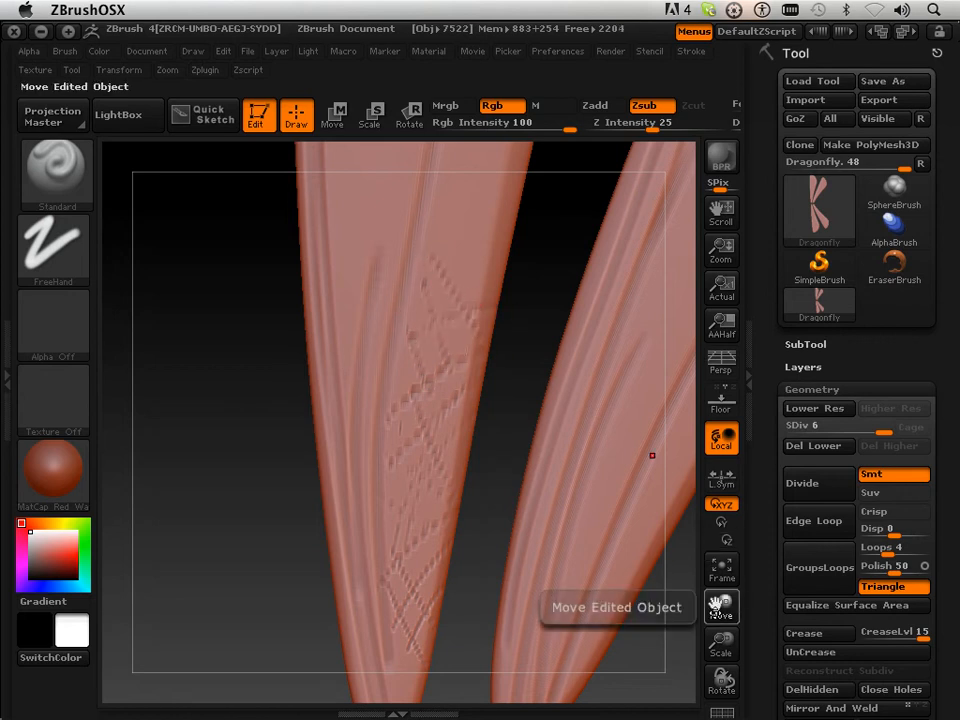
Carve crisscrossing fine veins on both sides of the front wing's central vein, filling the area toward the leading-edge veins
mouse_move(713, 601)
left_mouse_down()
mouse_move(710, 707)
mouse_move(712, 698)
left_mouse_up()
left_click_drag(386, 410, 436, 487)
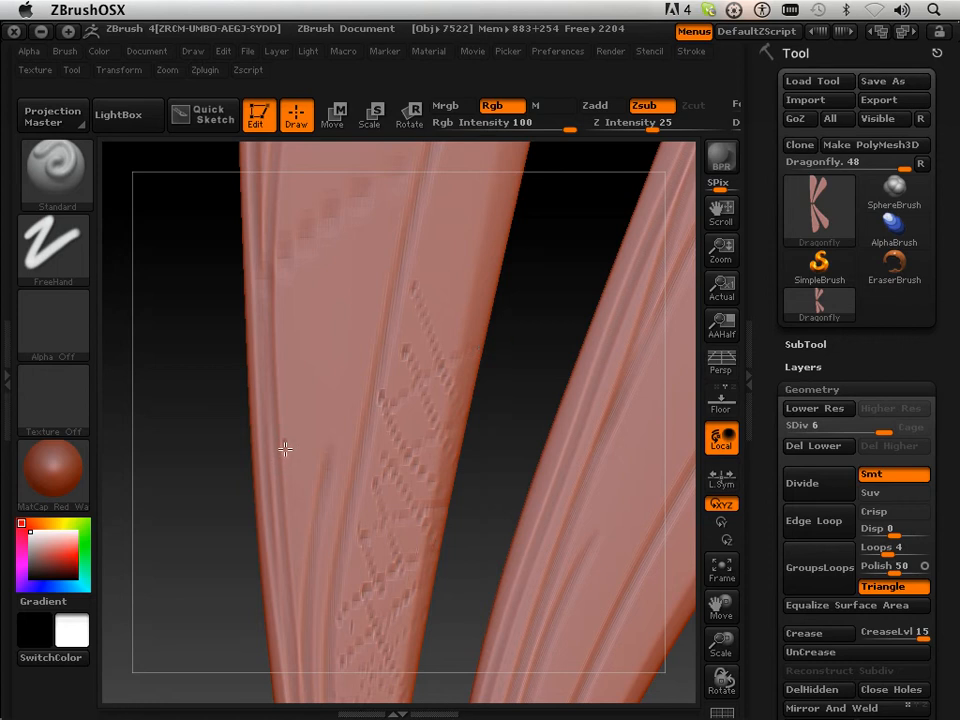
mouse_move(284, 442)
left_mouse_down()
mouse_move(317, 505)
mouse_move(341, 591)
mouse_move(325, 634)
left_mouse_up()
left_click_drag(327, 243, 308, 410)
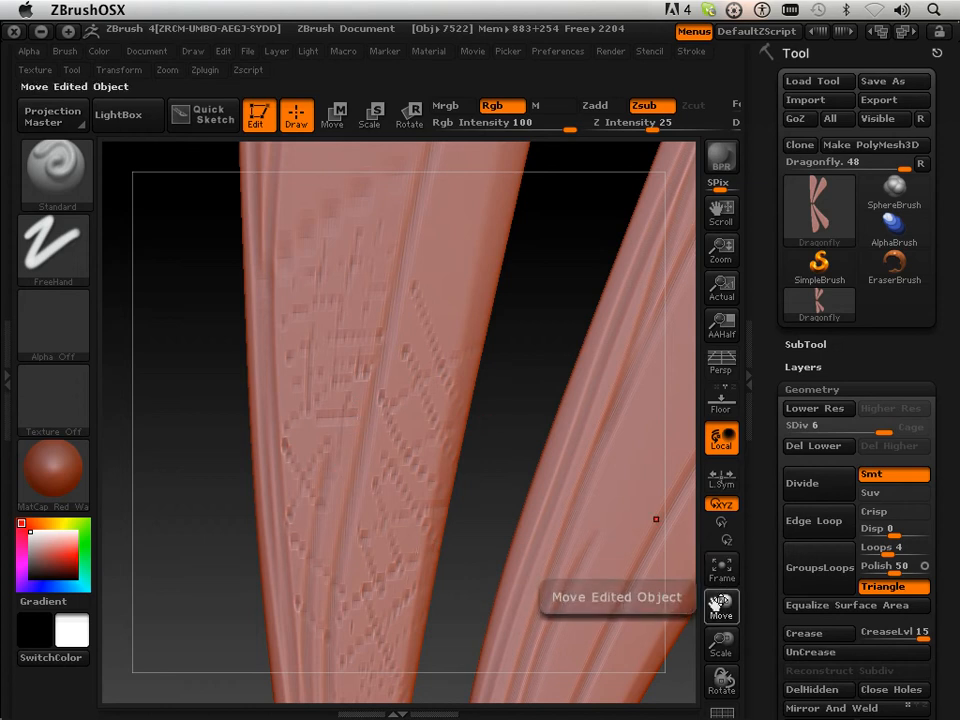
Carve short slanted veins farther out along the strip between the front wing's central vein and trailing edge
left_click_drag(719, 606, 700, 708)
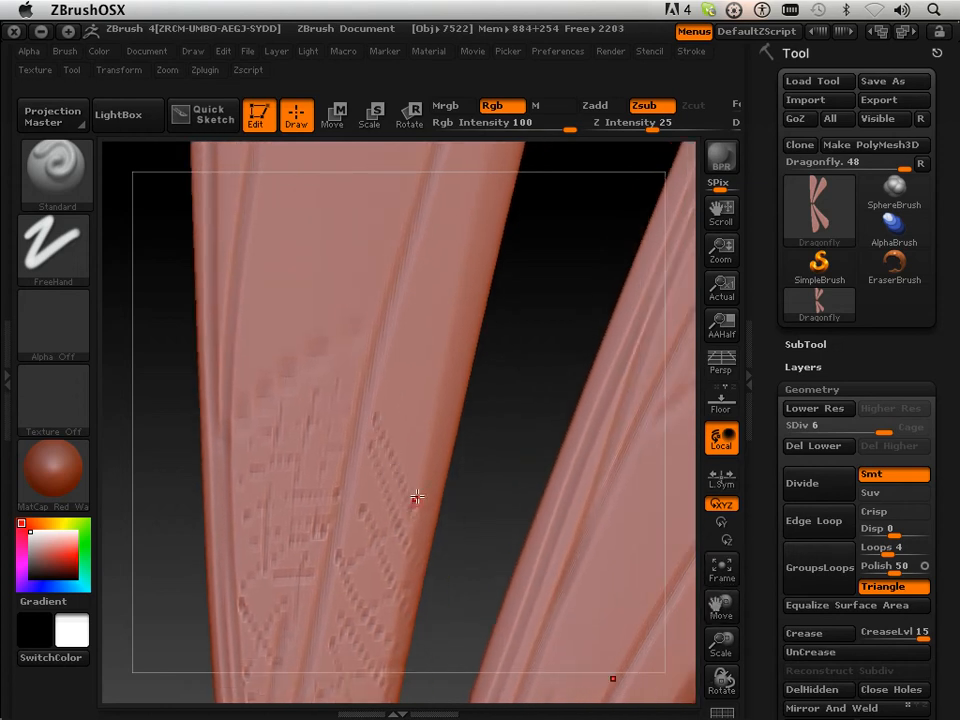
left_click_drag(420, 435, 439, 503)
left_click_drag(420, 350, 444, 436)
left_click_drag(388, 384, 410, 455)
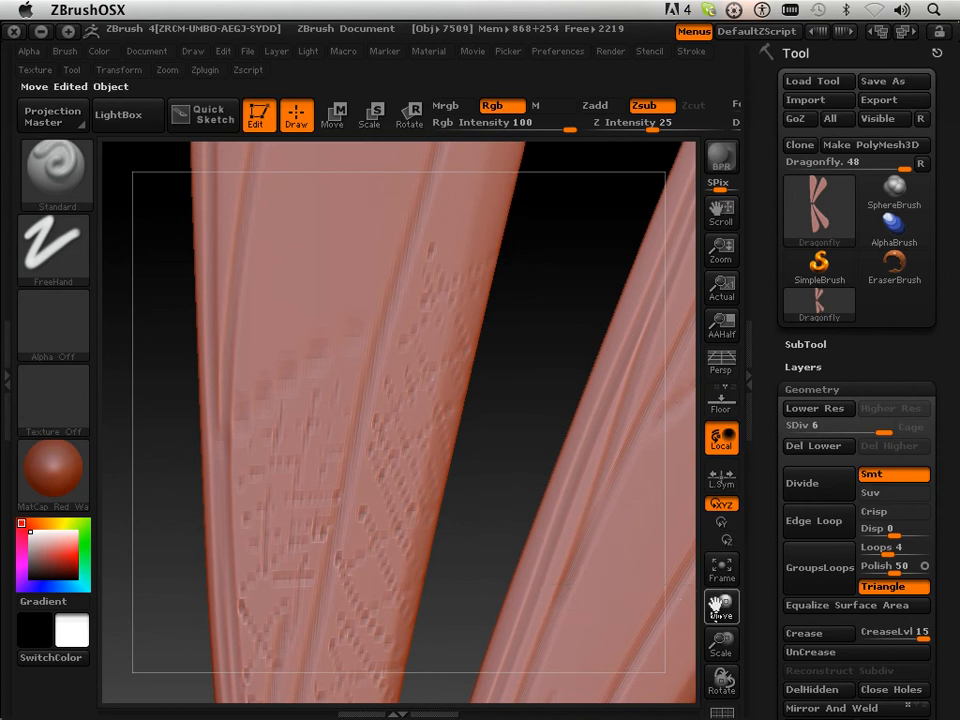
Carve slanted fine veins farther out beside the front wing's leading-edge veins, continuing the texture toward the tip
left_click_drag(719, 603, 640, 525)
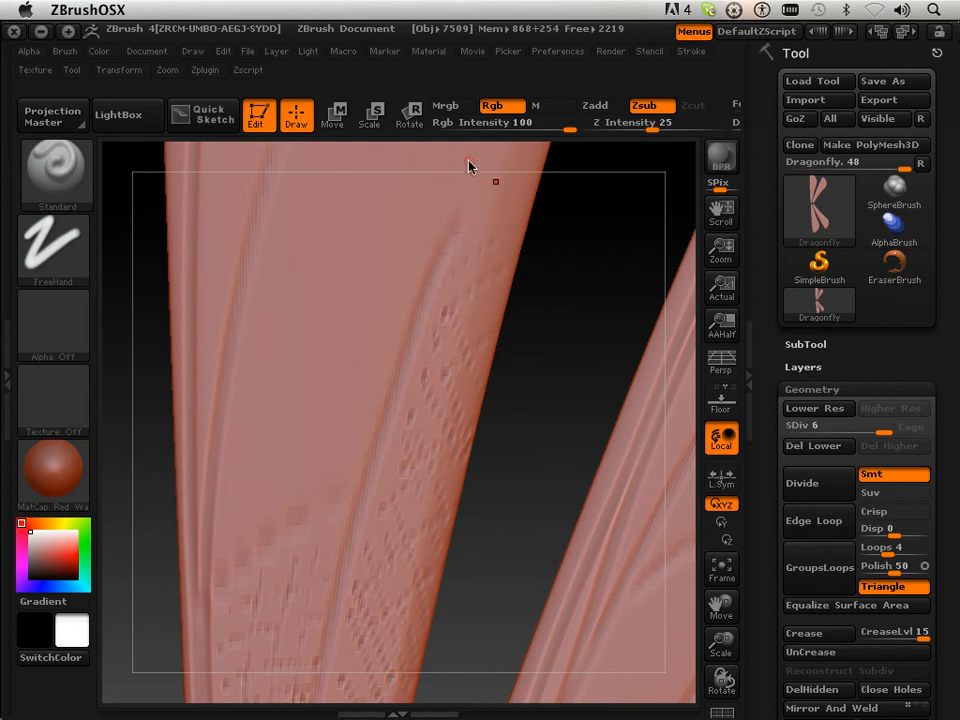
left_click(692, 54)
left_click_drag(244, 483, 270, 540)
left_click_drag(239, 404, 282, 518)
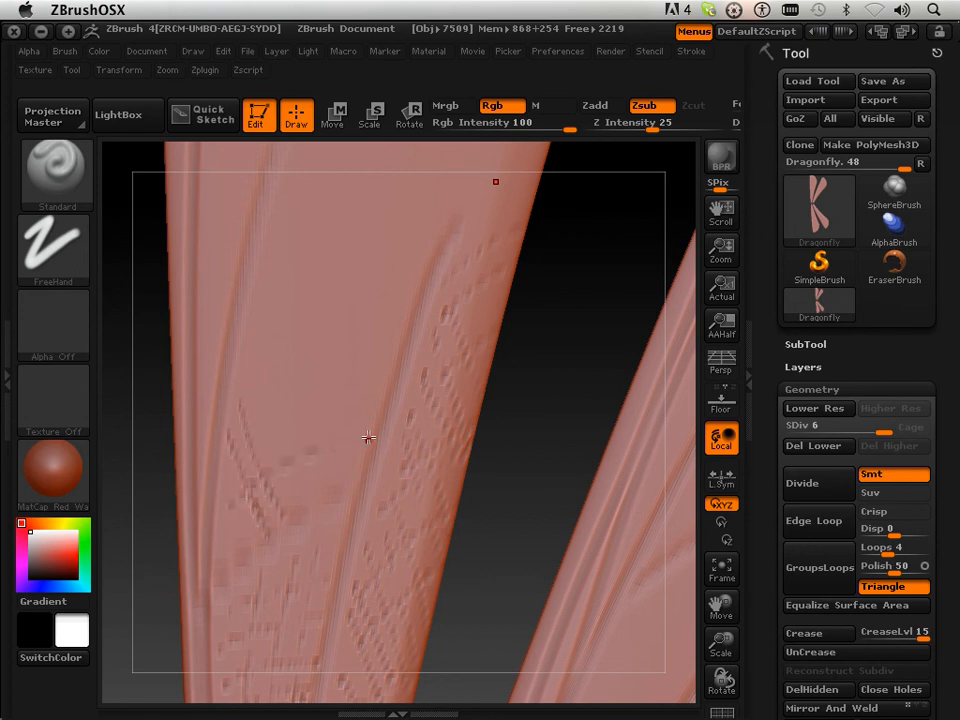